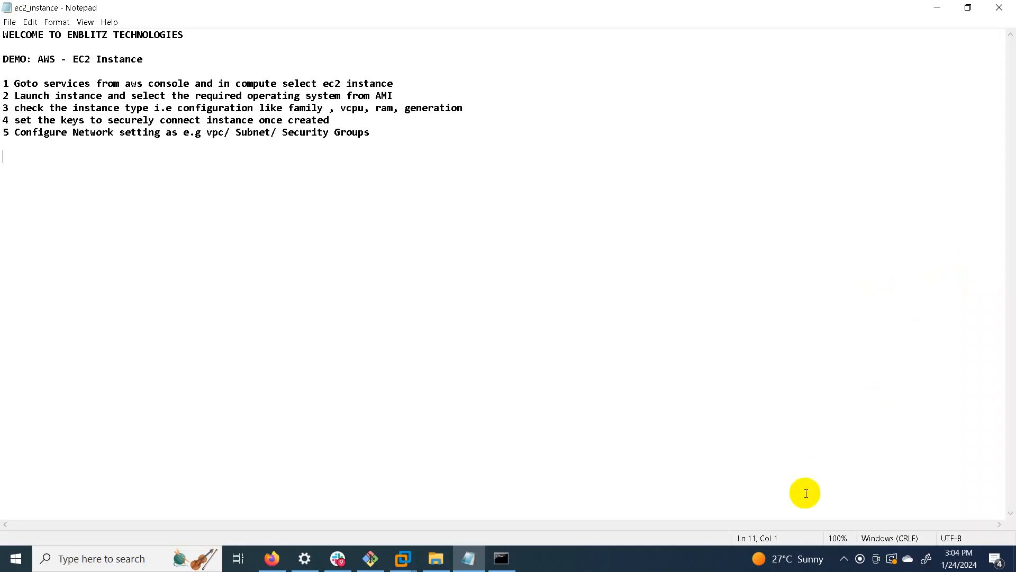
drag(8, 83, 403, 135)
click(473, 295)
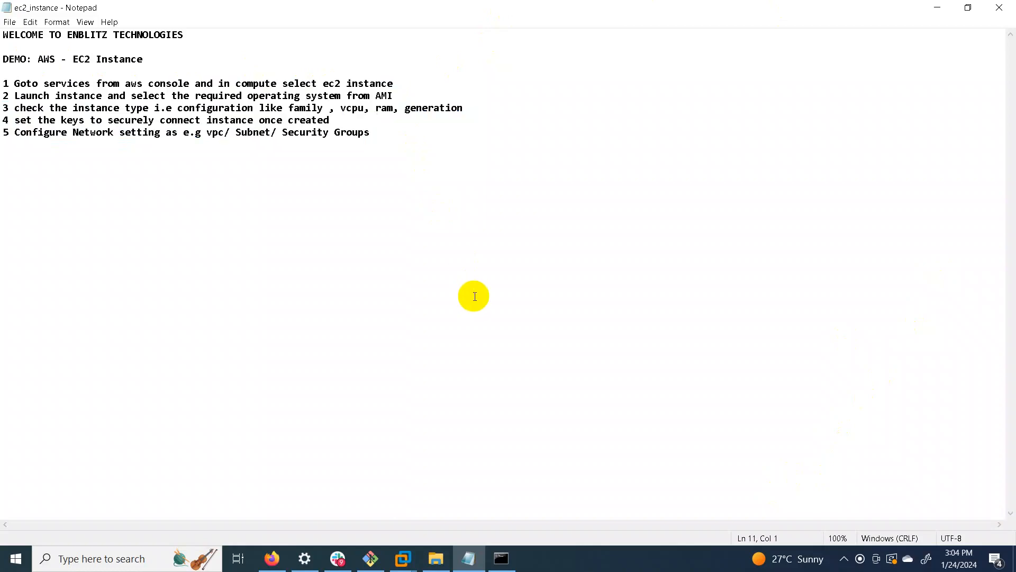
Switch to the AWS console in Firefox and search its services for ec2, then clear the search
click(272, 560)
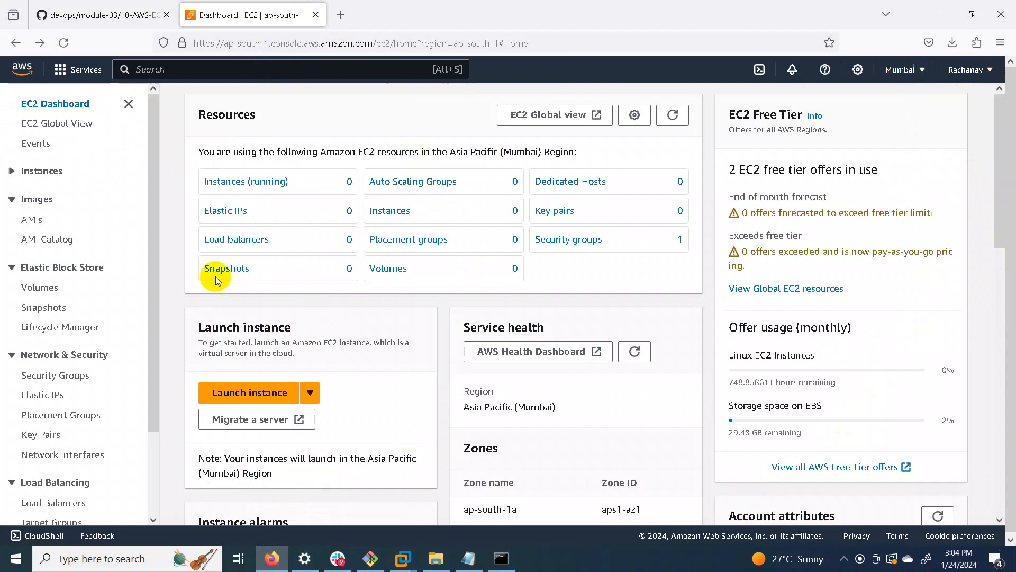
click(220, 69)
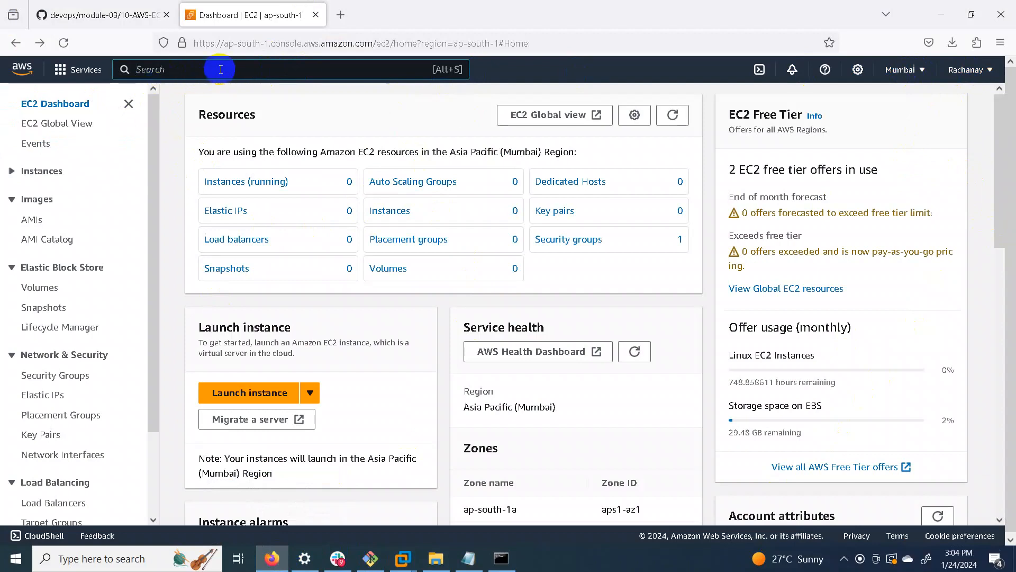
text(ec2)
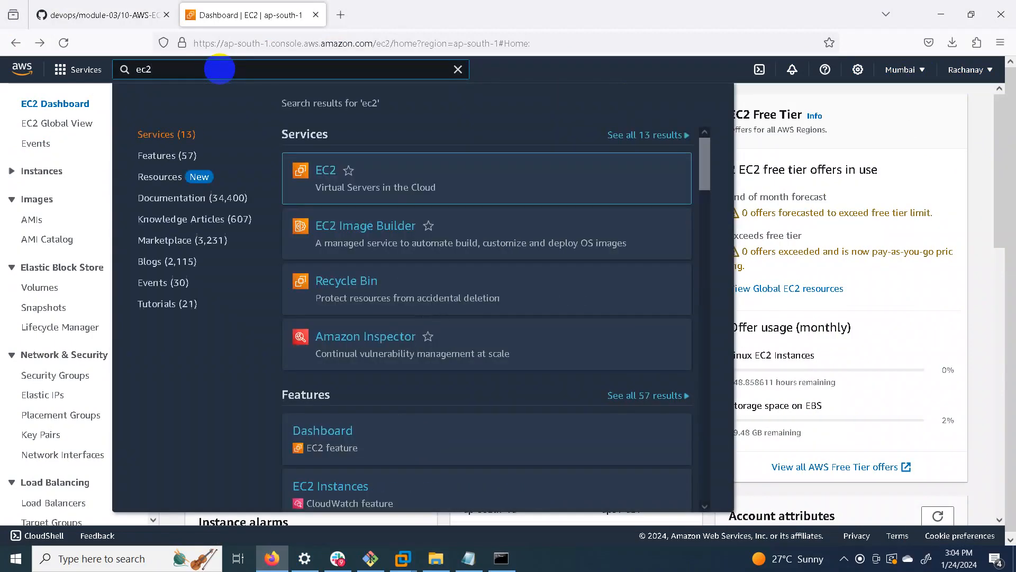
mouse_move(325, 172)
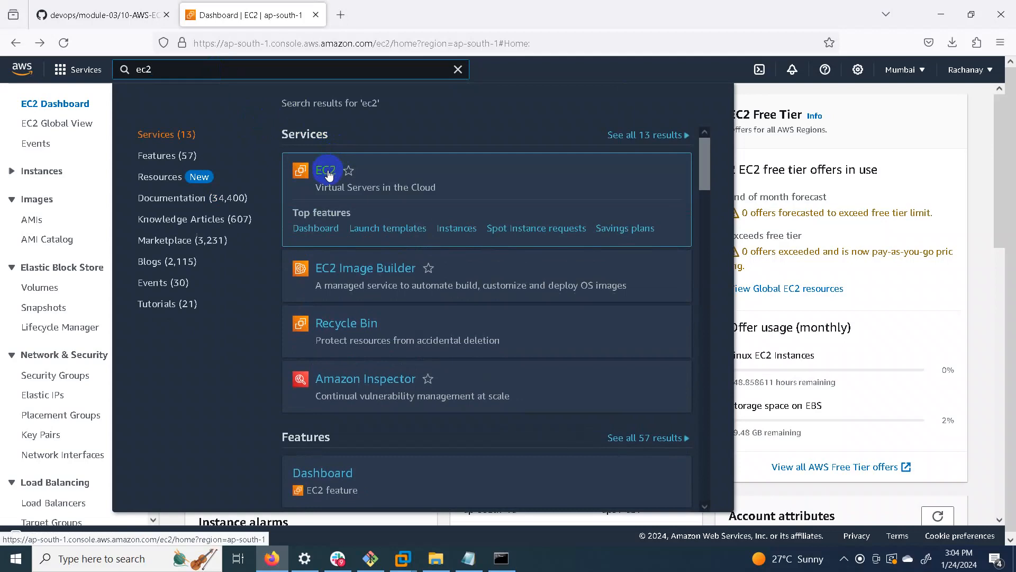
click(458, 69)
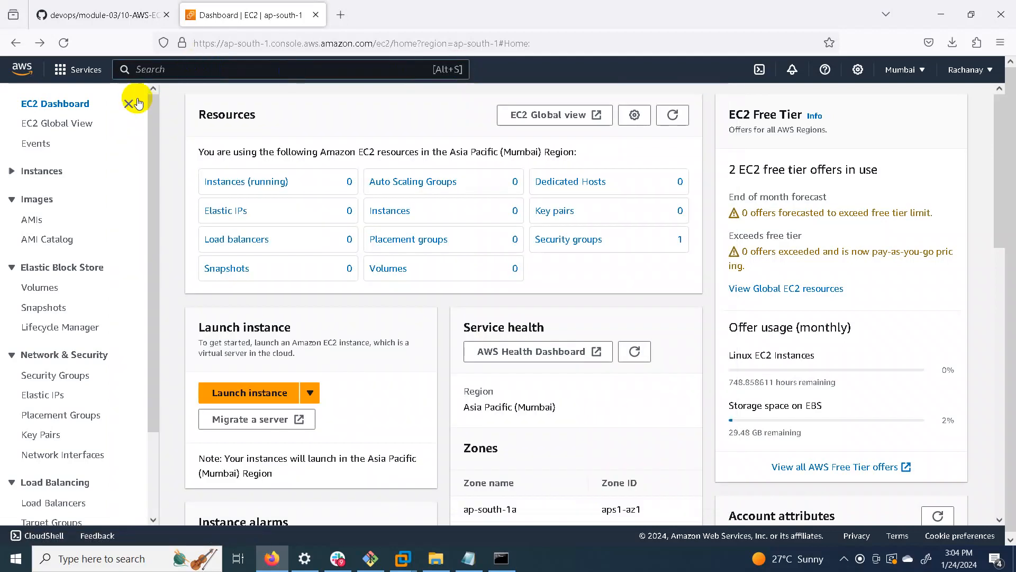
Open the EC2 service from the Compute category of the AWS services
click(85, 70)
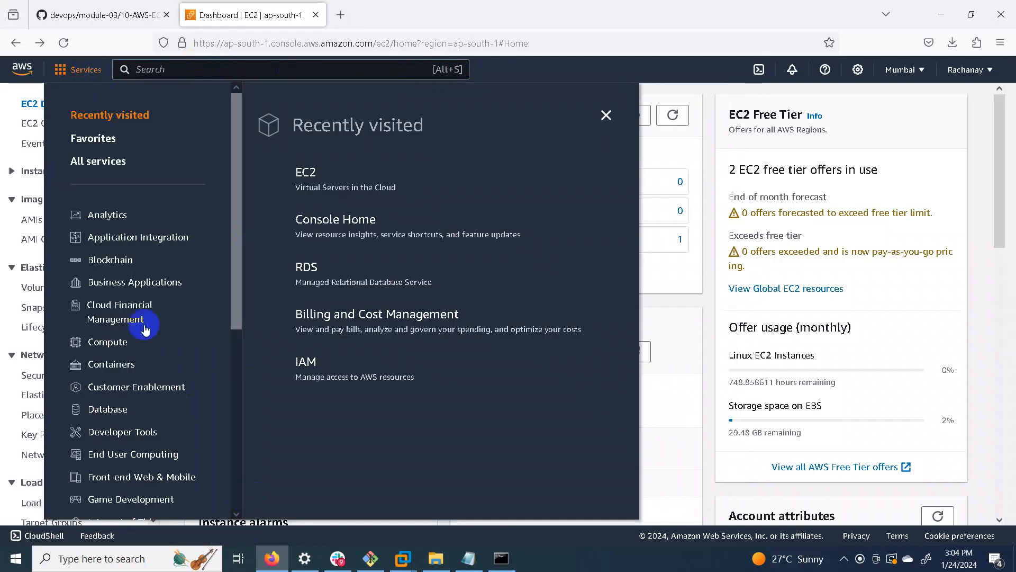
click(121, 343)
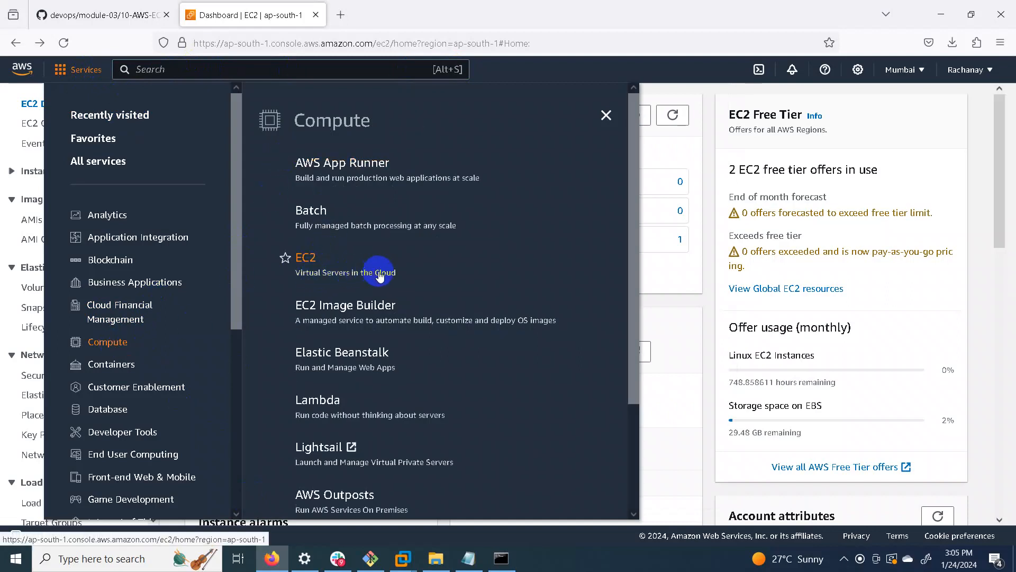
click(300, 261)
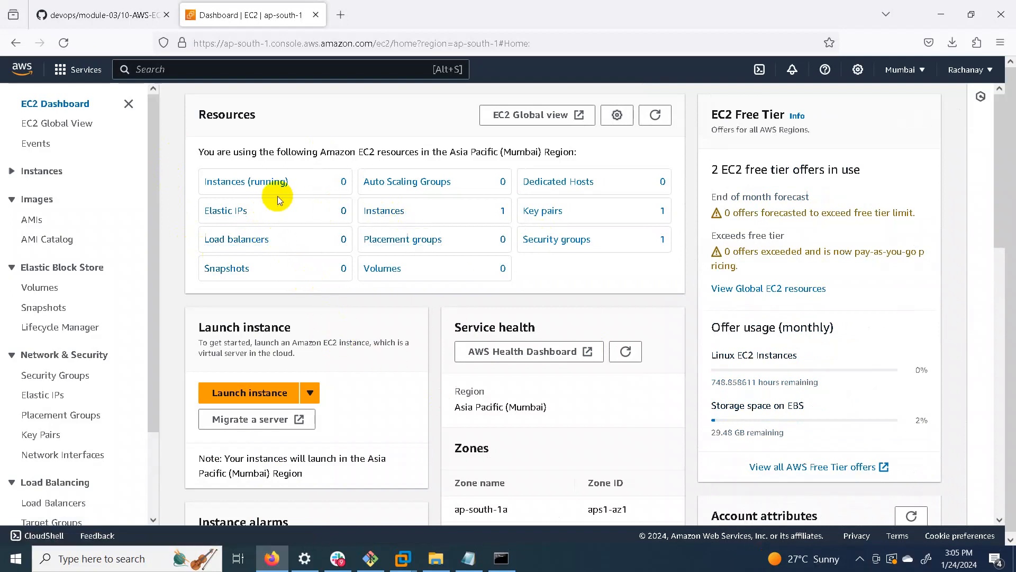
Start launching a new EC2 instance and name it test1-ec2
click(255, 392)
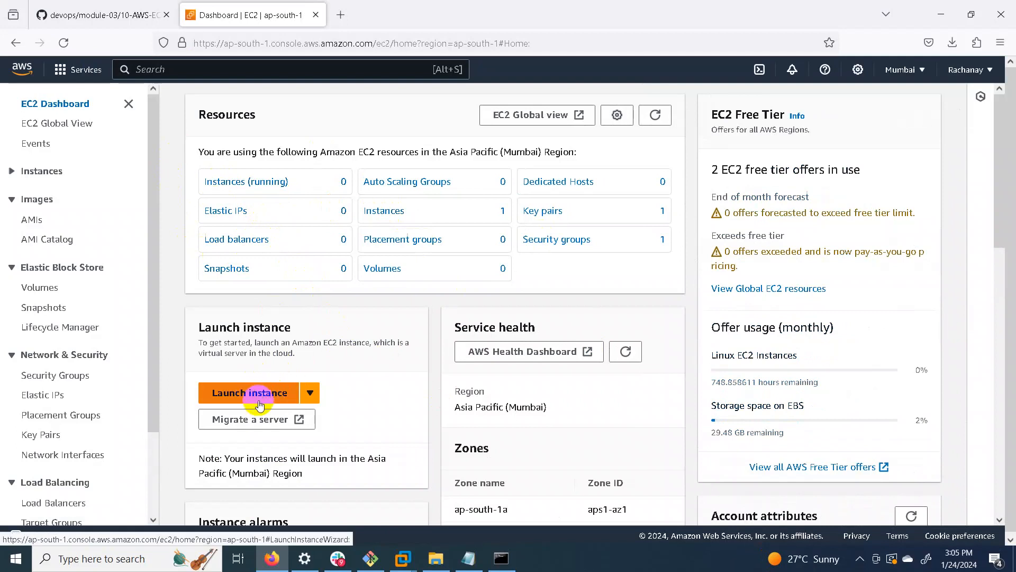
click(268, 400)
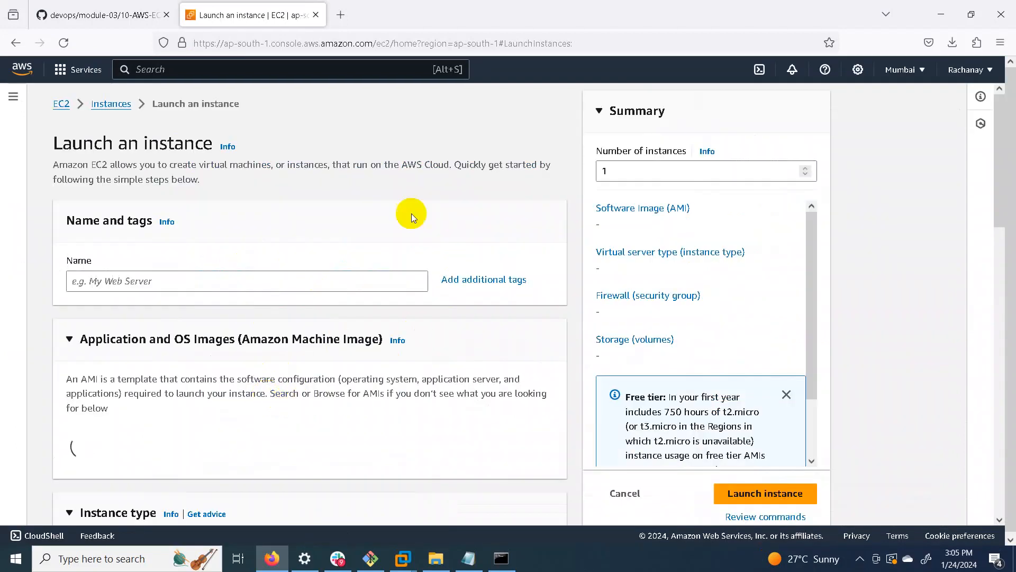
click(197, 282)
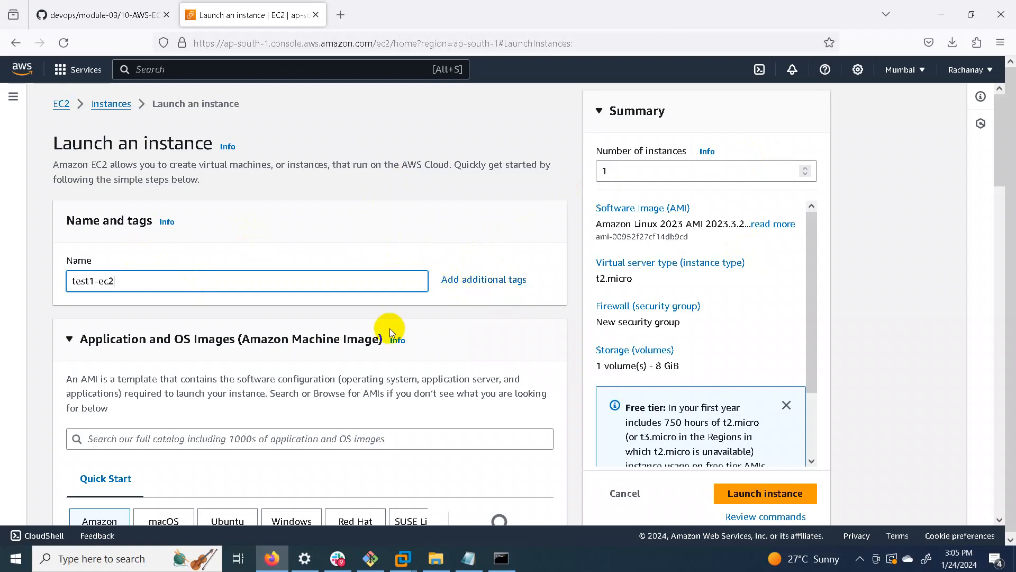
Examine the available operating system images, the Amazon Linux 2023 AMI details, and the t2.micro instance type's specifications and pricing
scroll(145, 225, down, 2)
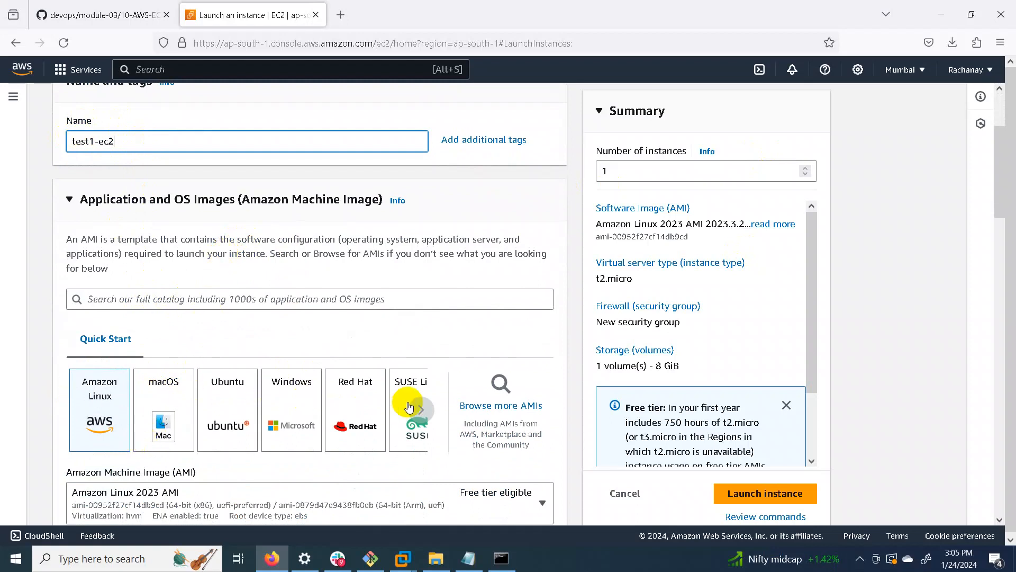
scroll(409, 407, down, 2)
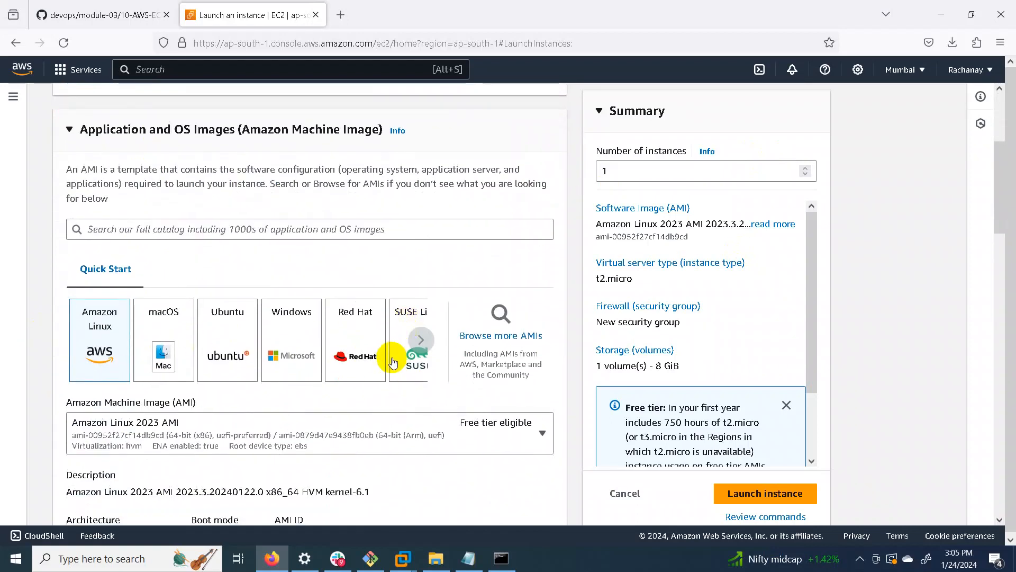
scroll(392, 360, down, 2)
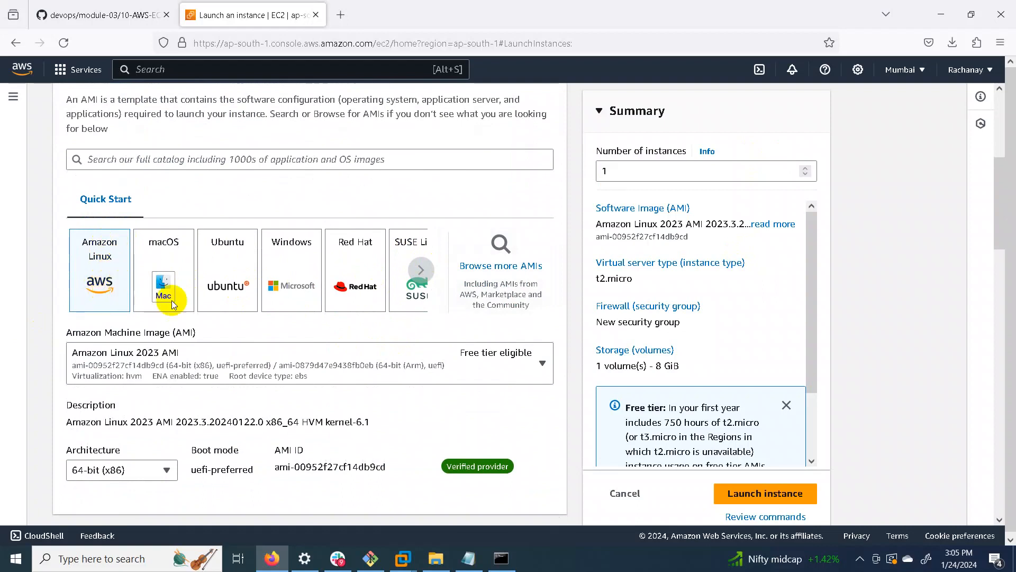
scroll(501, 414, down, 2)
scroll(501, 414, down, 2)
scroll(193, 182, up, 4)
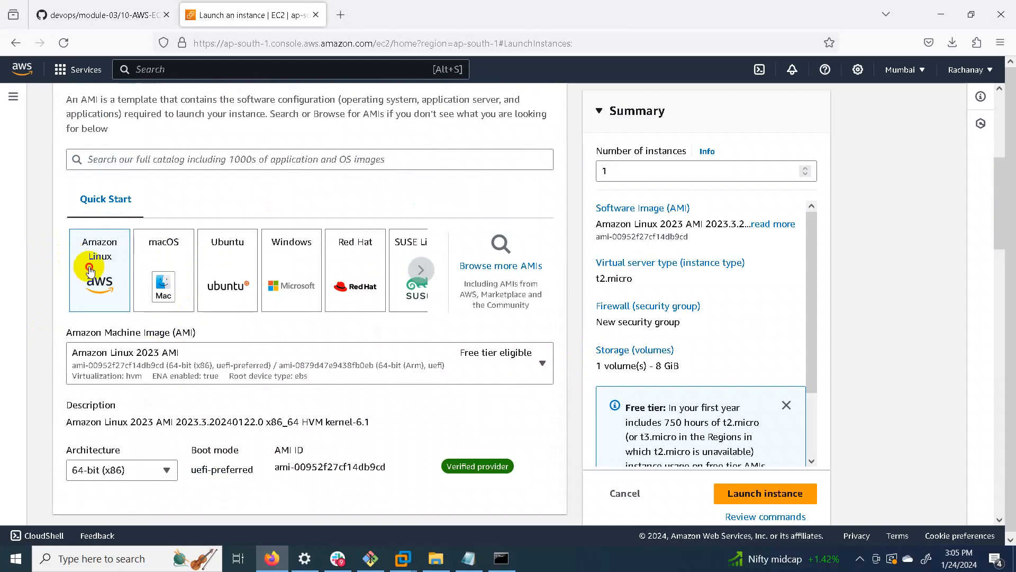
scroll(604, 357, down, 2)
scroll(296, 361, down, 1)
scroll(282, 360, down, 4)
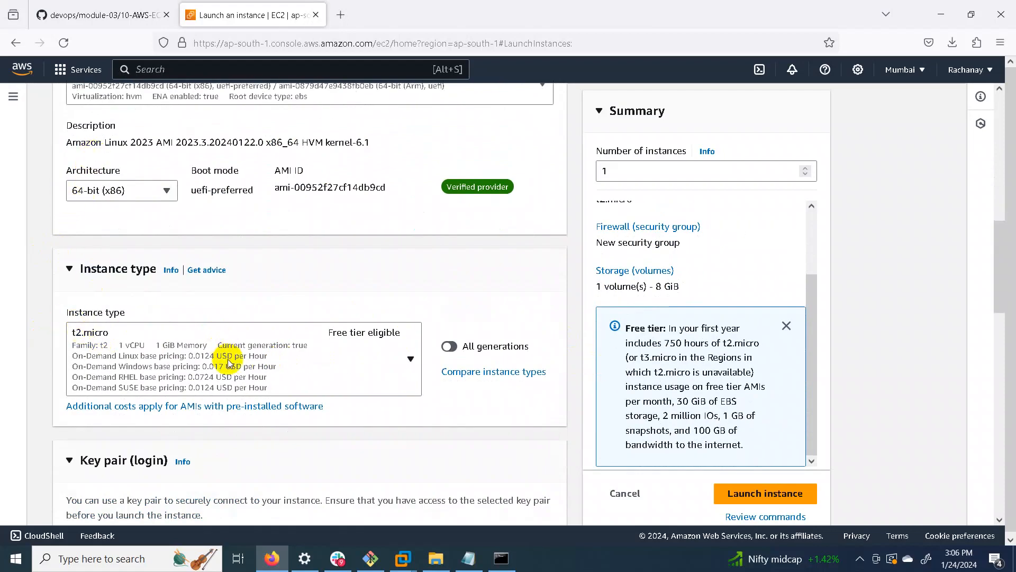
scroll(227, 358, down, 3)
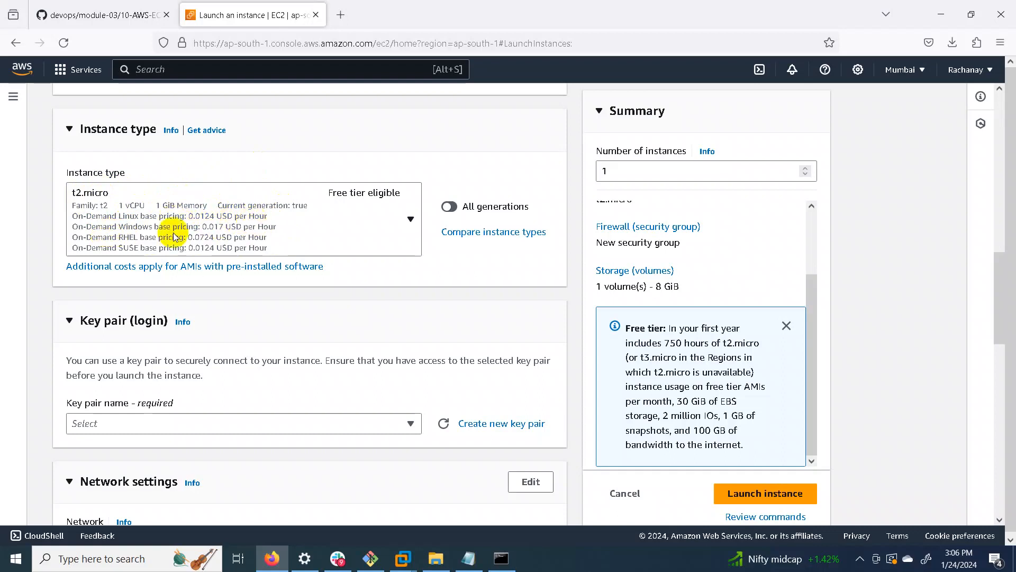
scroll(311, 226, down, 3)
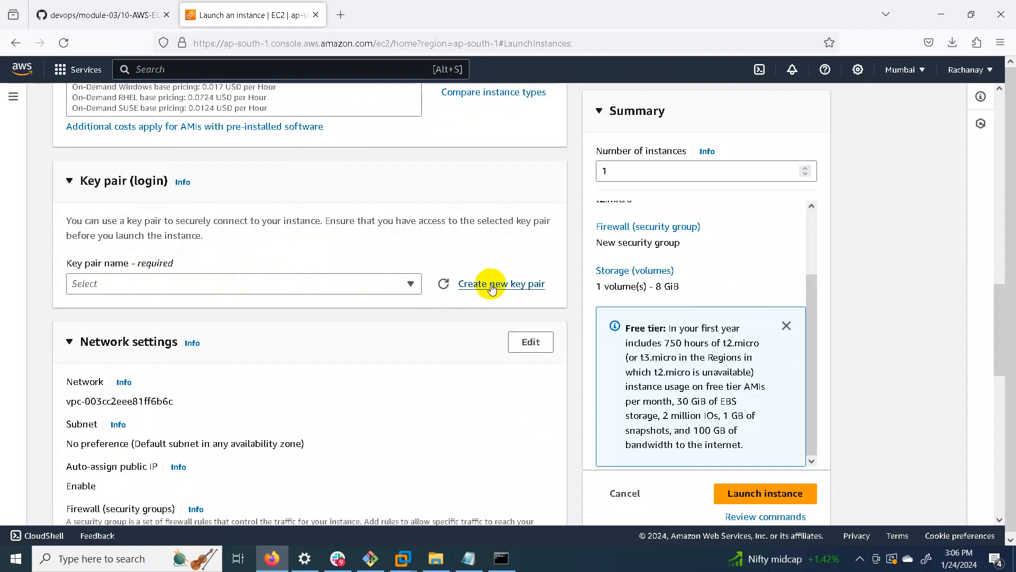
click(244, 280)
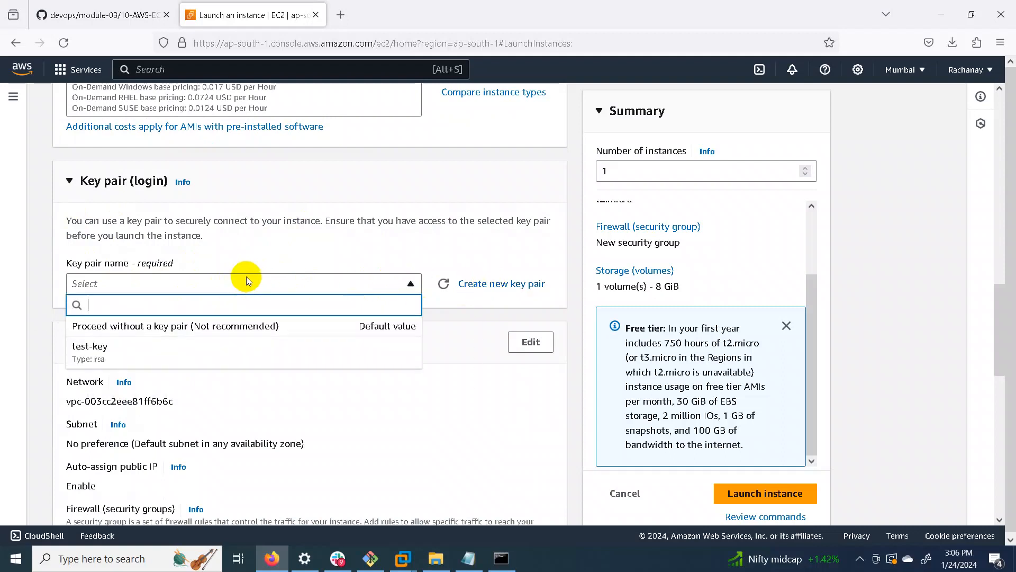
text(test1-ec)
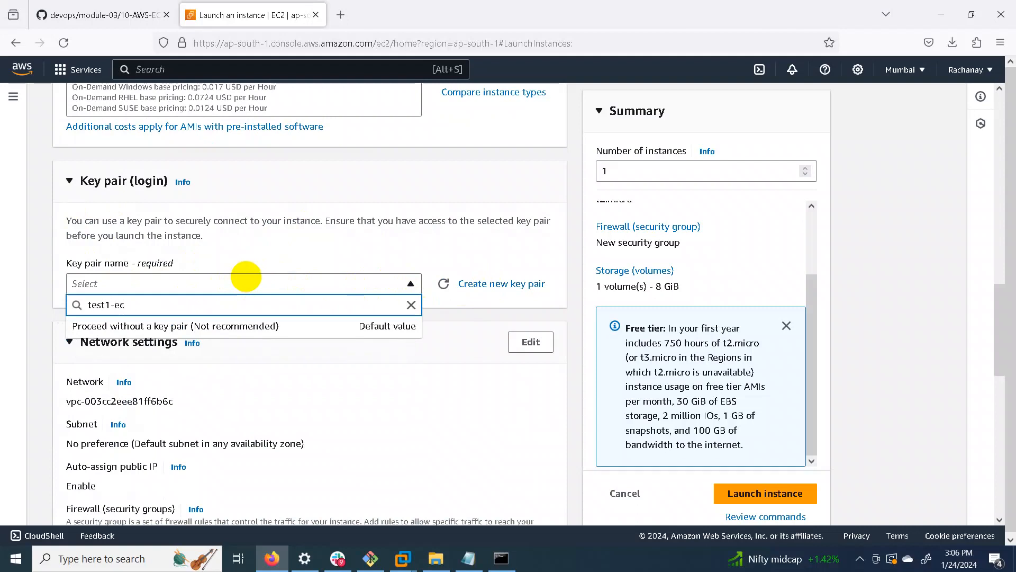
key(BackSpace)
key(BackSpace)
text(key)
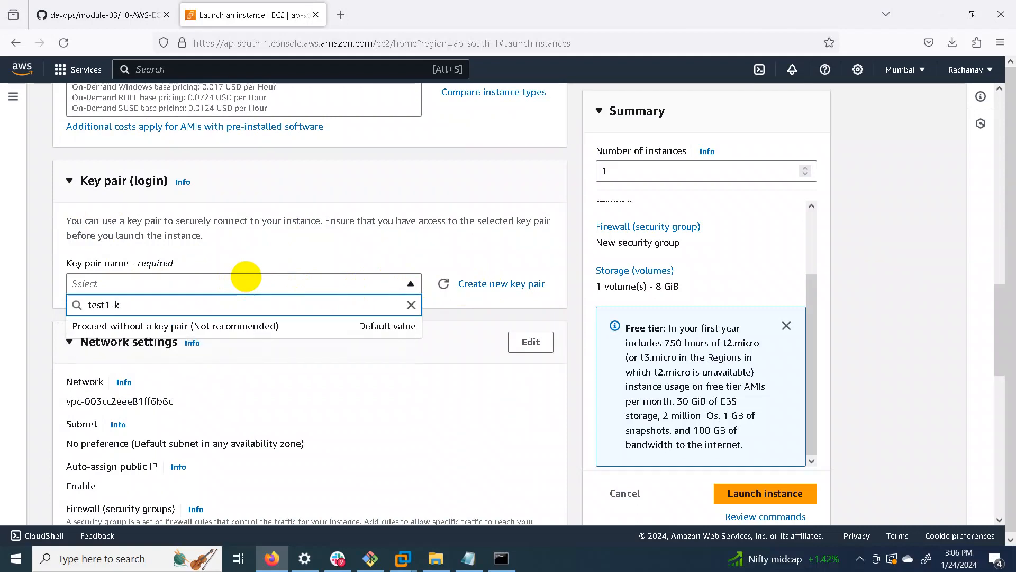
click(450, 371)
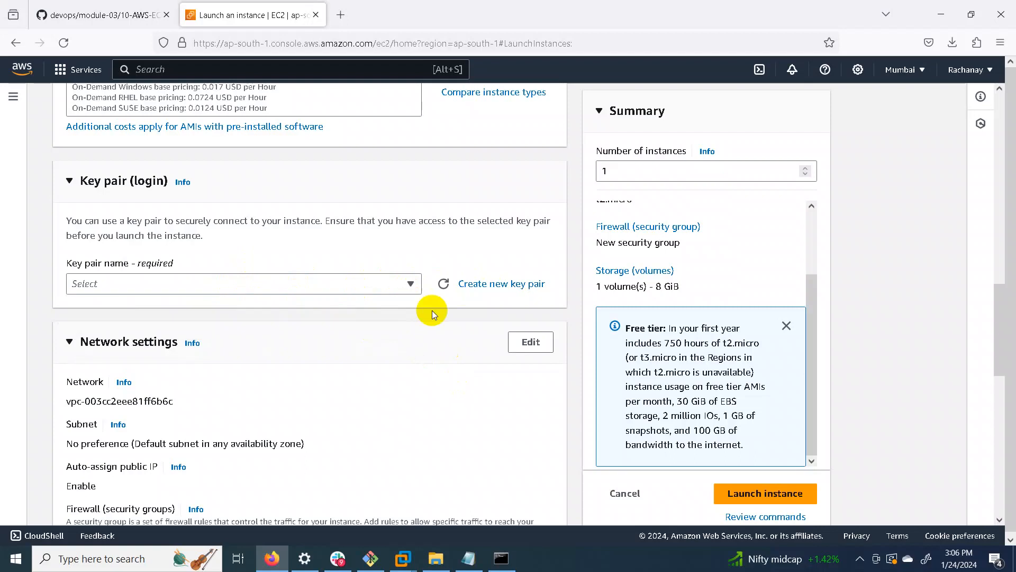
Create a new RSA key pair named test1-key in .pem format for the instance and dismiss the download list
click(481, 284)
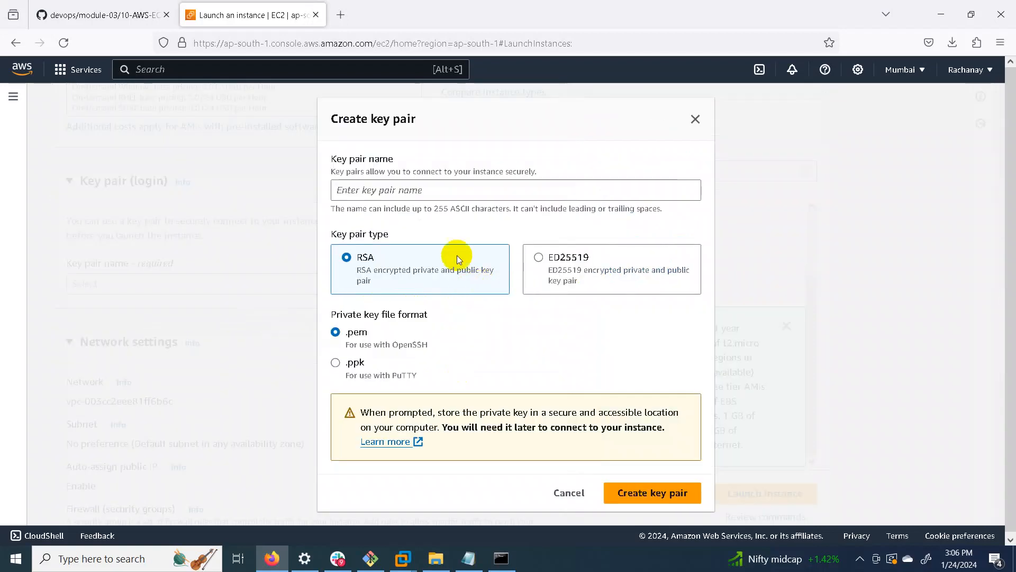
click(424, 191)
text(test1-key)
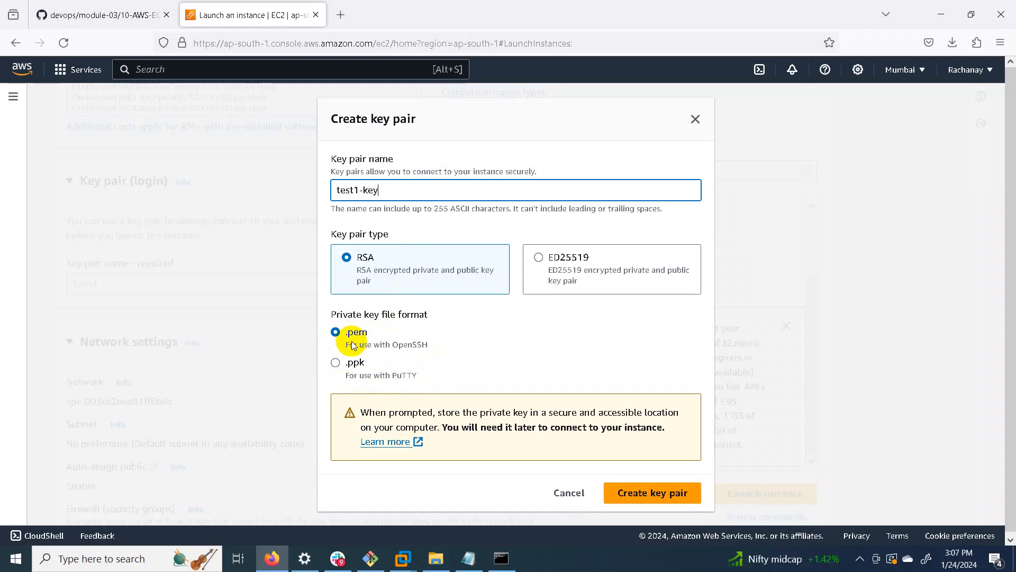
click(657, 492)
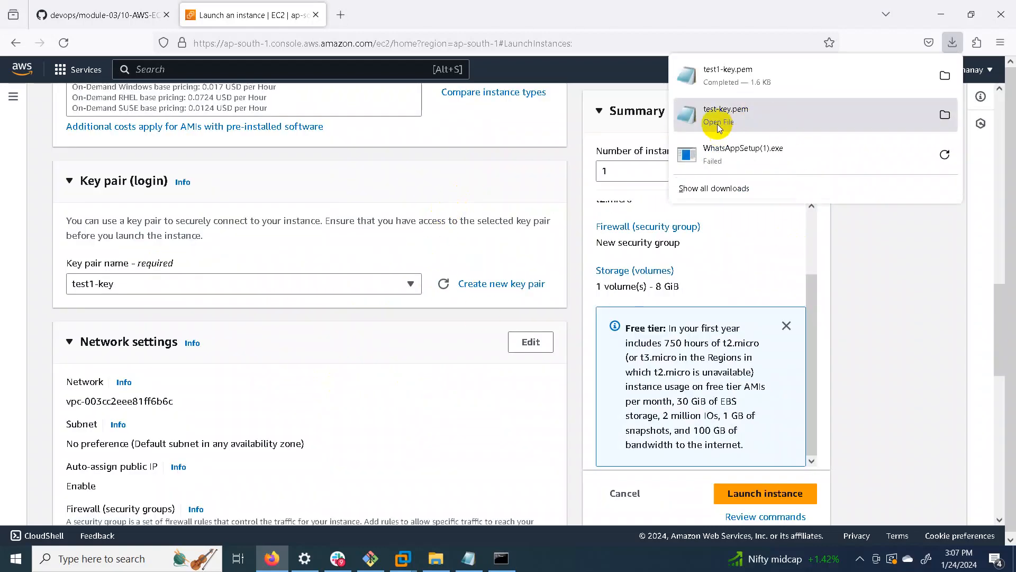
click(874, 376)
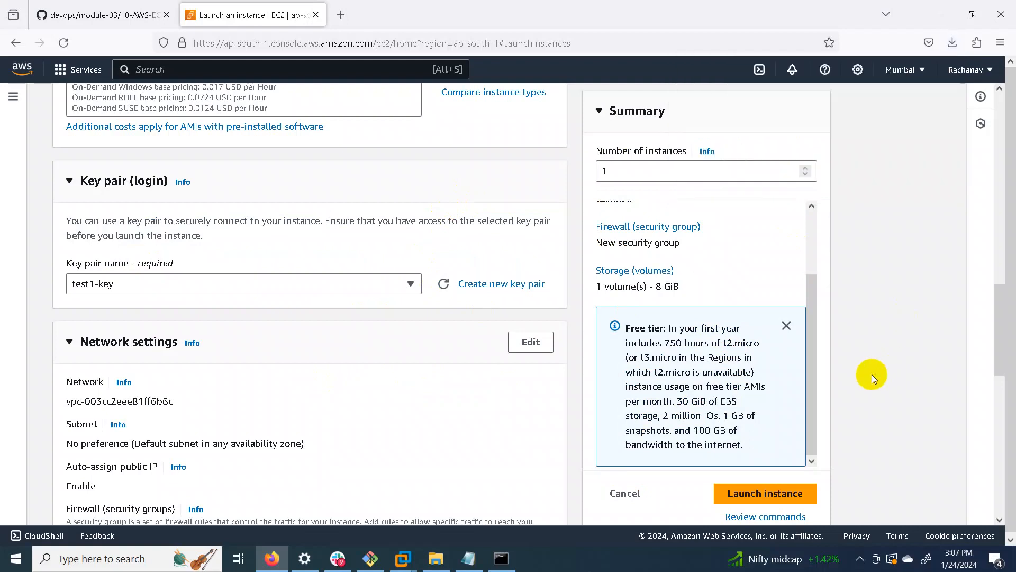
Keep the default network and security group settings and set the gp3 root volume size to 10 GiB
scroll(407, 362, down, 3)
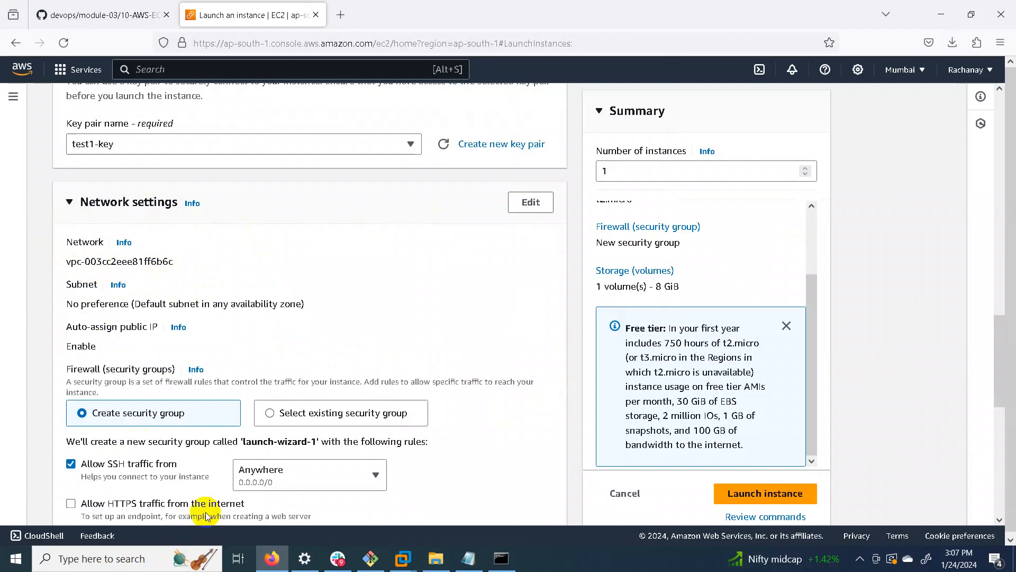
scroll(230, 396, down, 4)
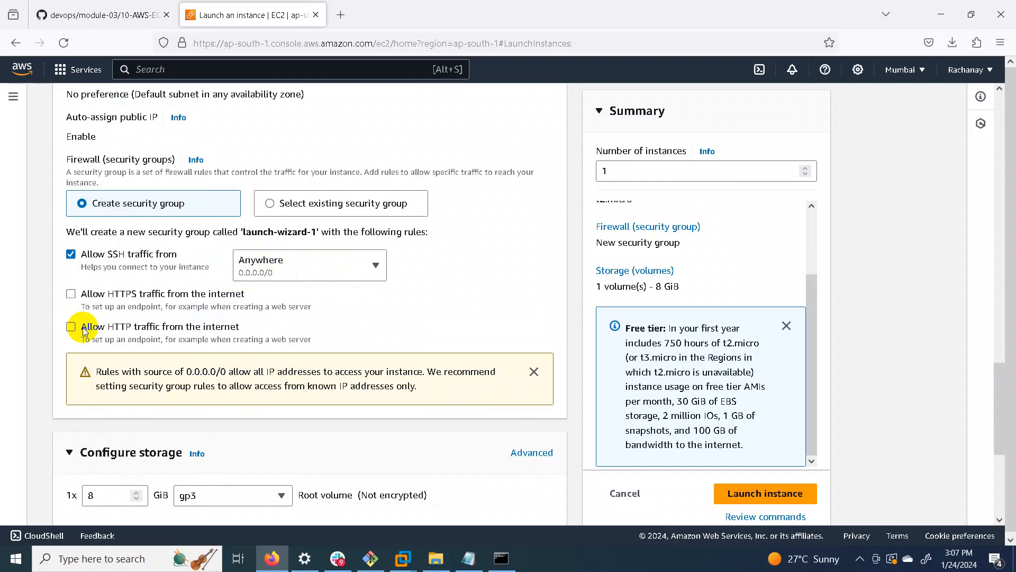
scroll(456, 357, down, 3)
click(98, 356)
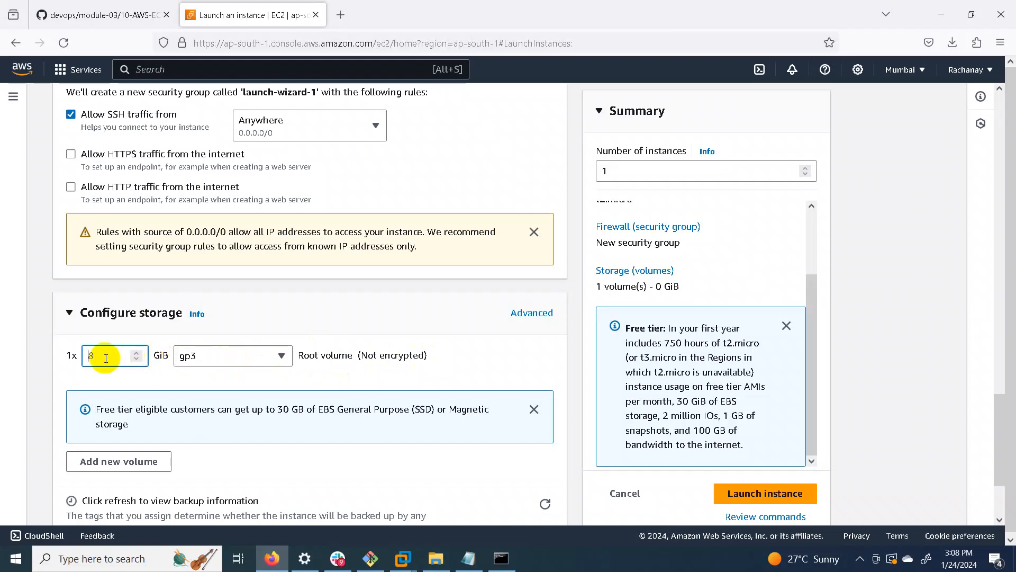
text(0)
scroll(231, 398, down, 2)
scroll(231, 399, down, 1)
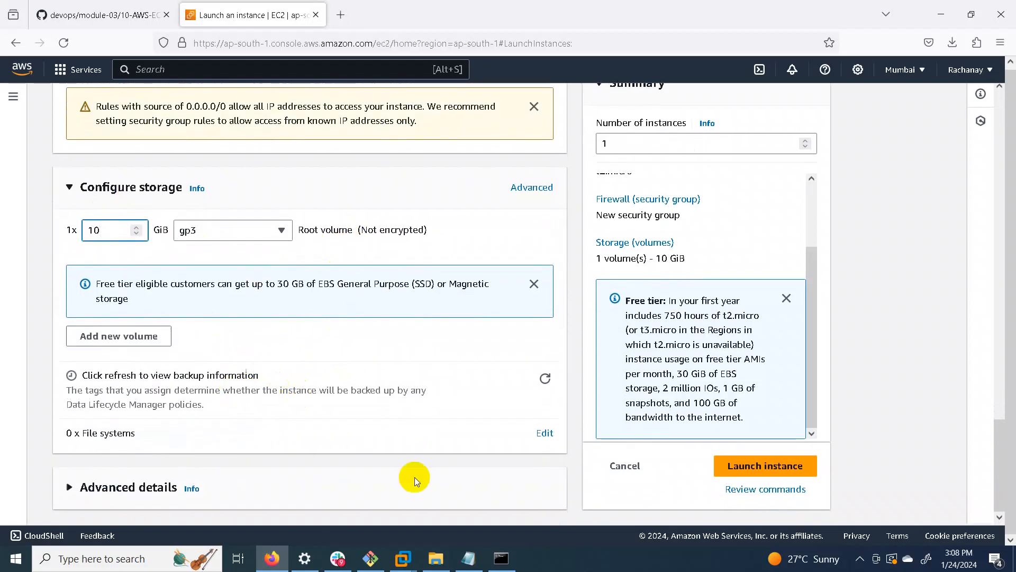
Launch the test1-ec2 instance and open its entry in the instances list, refreshing its state
click(761, 469)
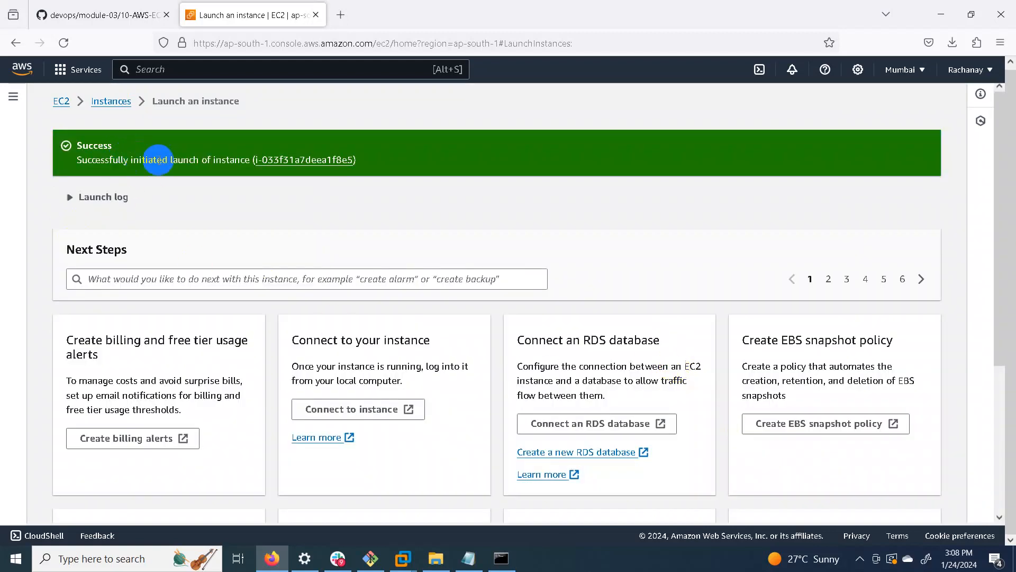
click(305, 162)
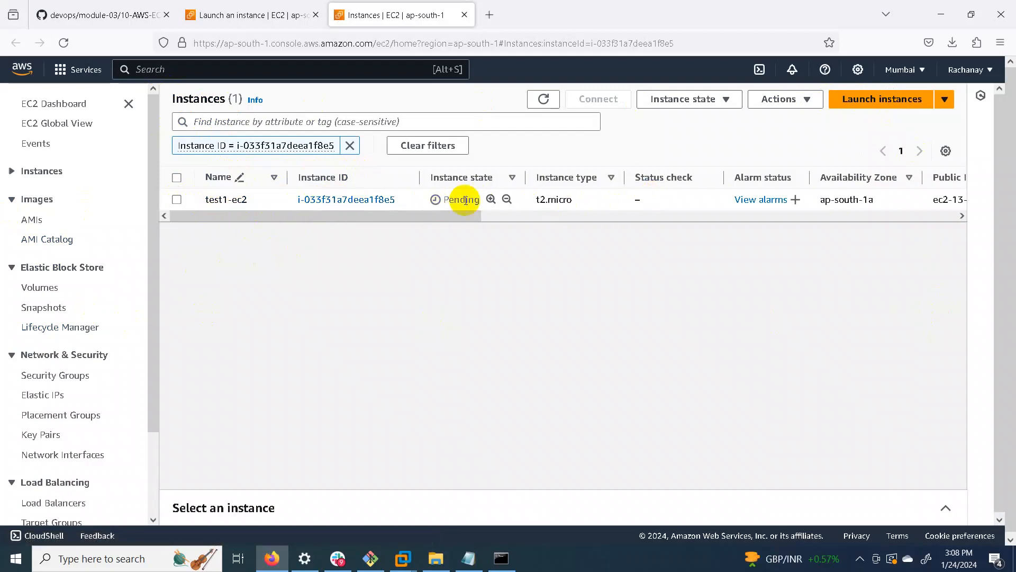
click(543, 99)
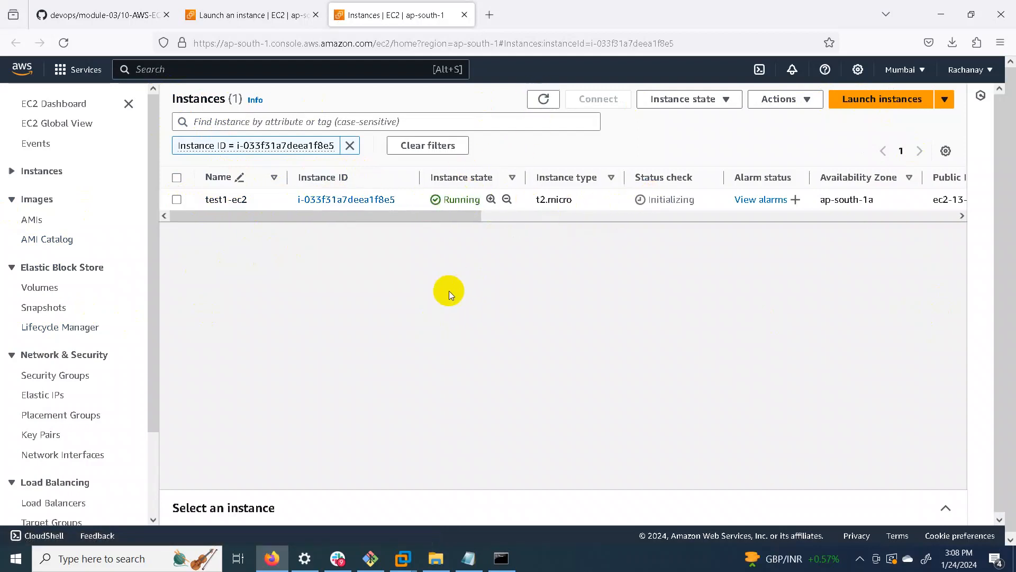
click(543, 99)
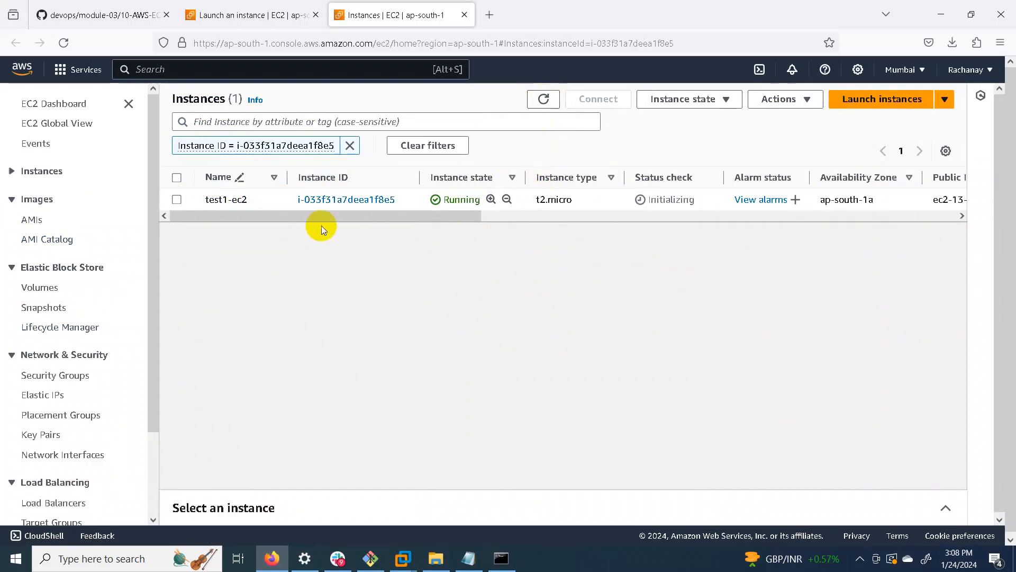
Open the details of the test1-ec2 instance and copy its public IPv4 address
click(338, 199)
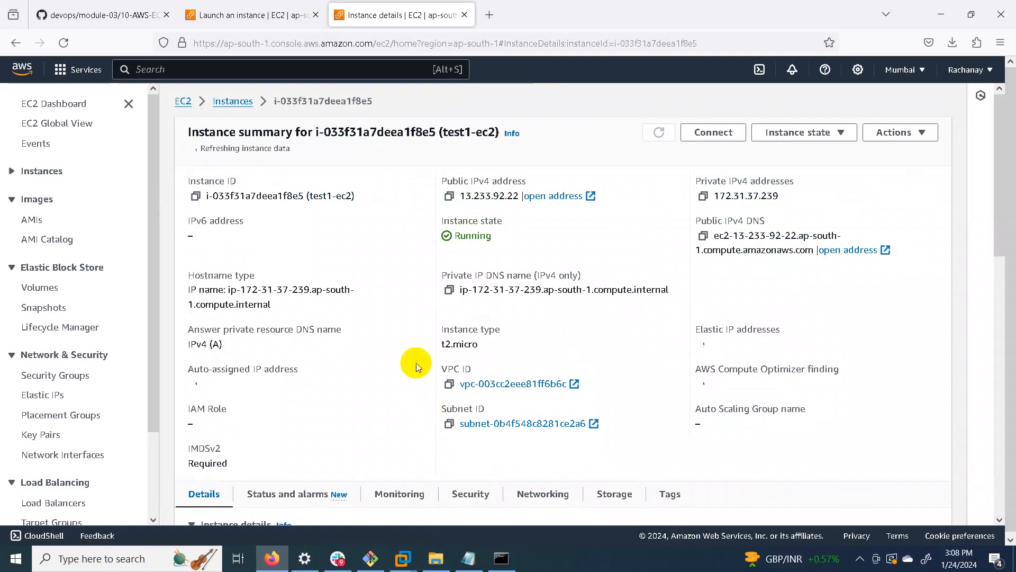
scroll(419, 253, down, 3)
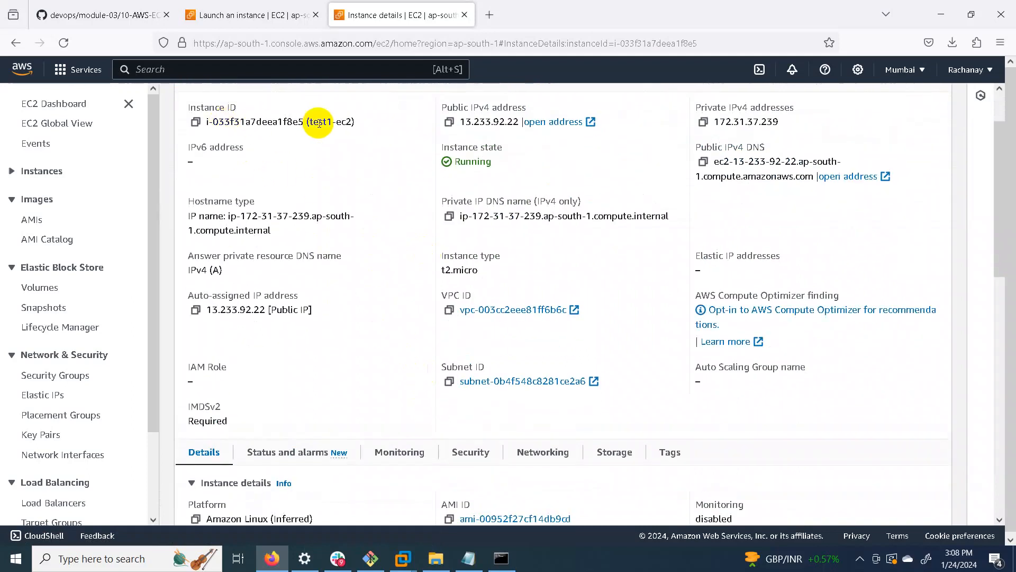
click(449, 121)
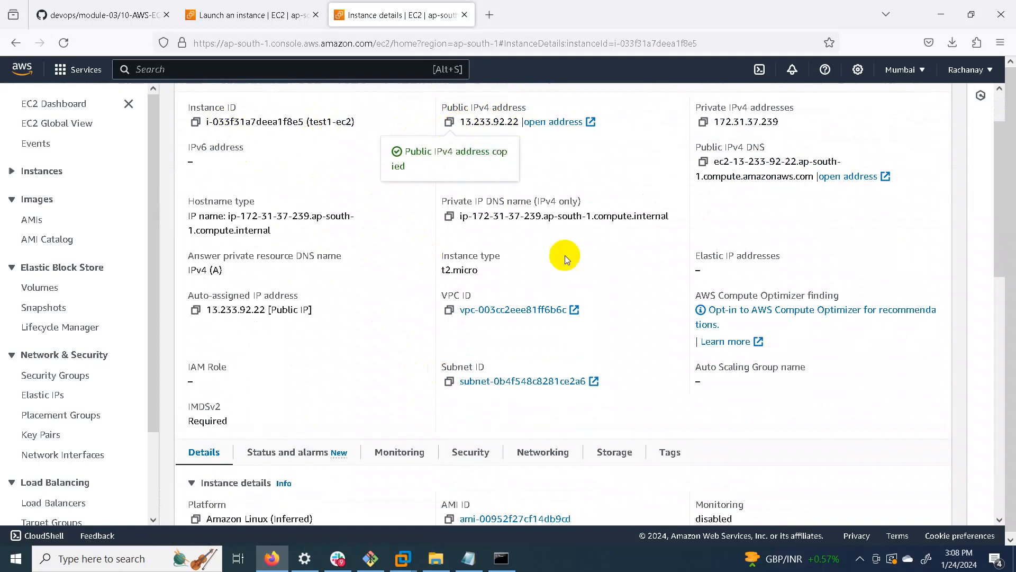
Examine the instance's summary and details, including its network addresses, platform, AMI, key pair, host placement and capacity reservation
scroll(622, 304, down, 1)
scroll(606, 302, up, 2)
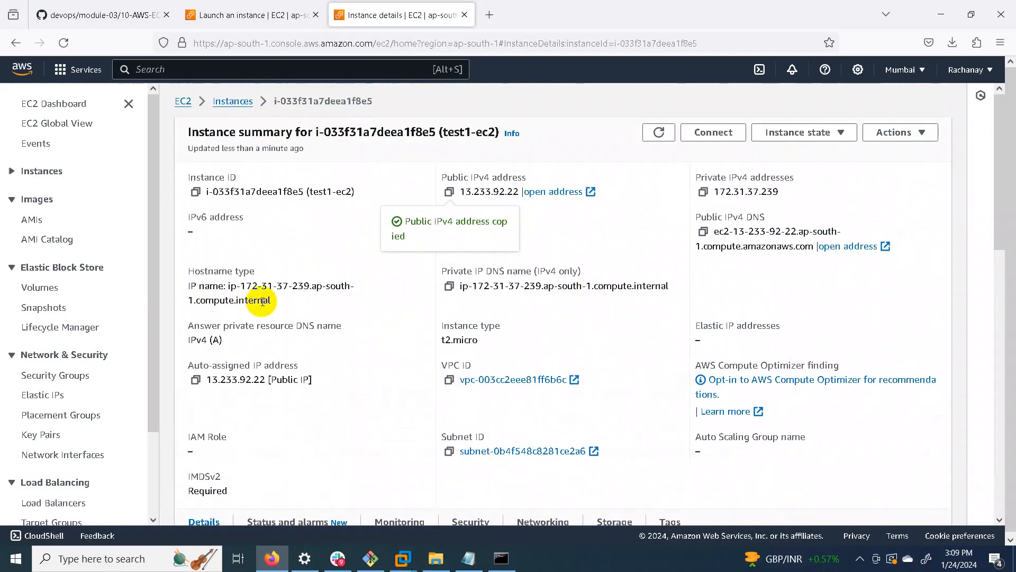
scroll(563, 326, down, 3)
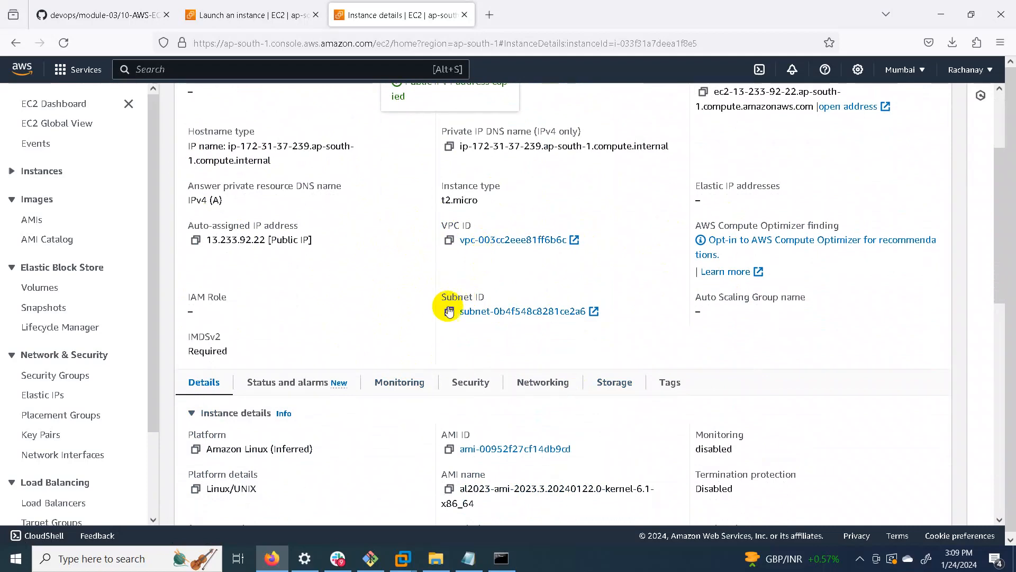
scroll(284, 386, down, 2)
scroll(510, 413, down, 4)
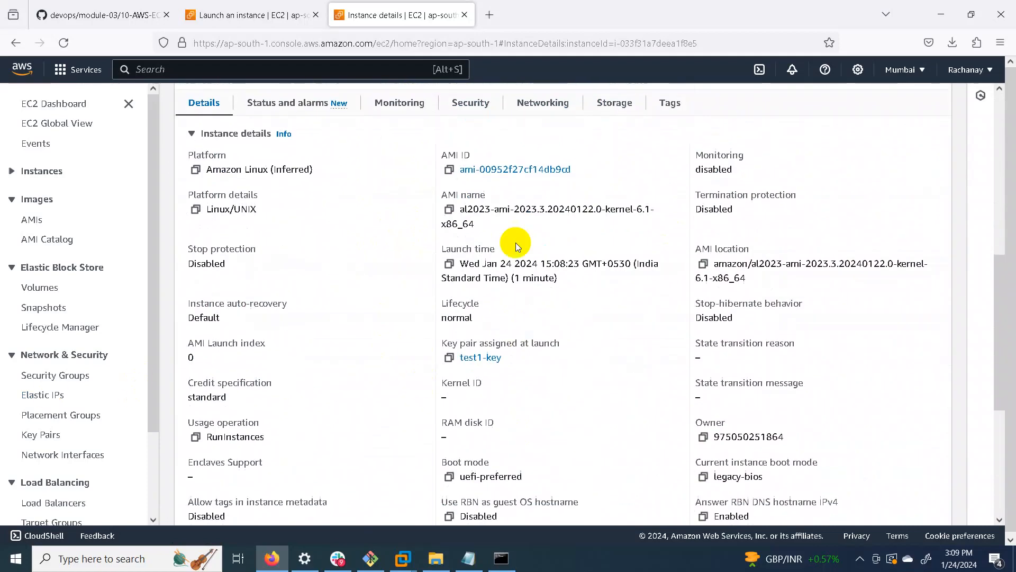
scroll(507, 391, down, 1)
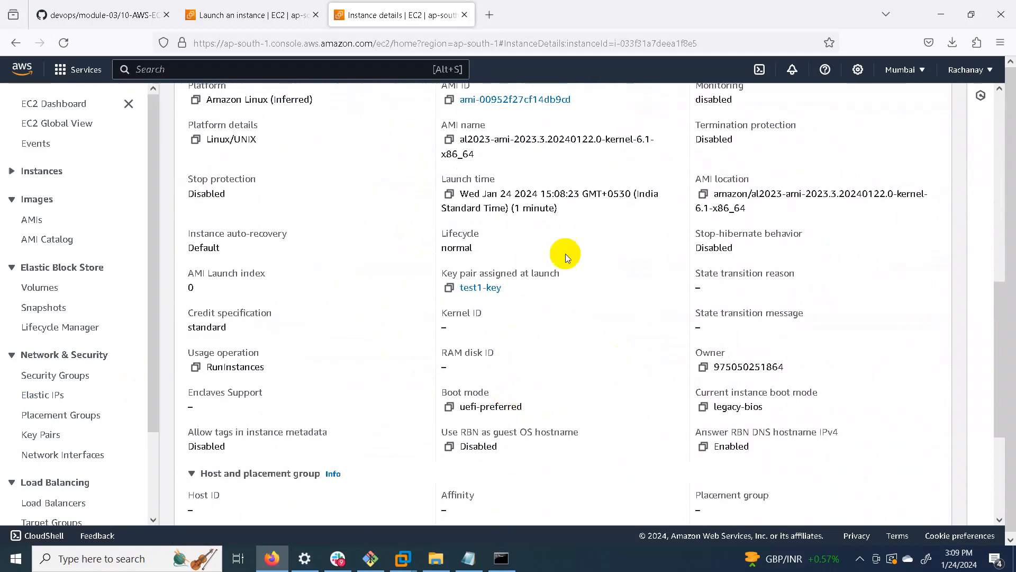
scroll(549, 374, down, 3)
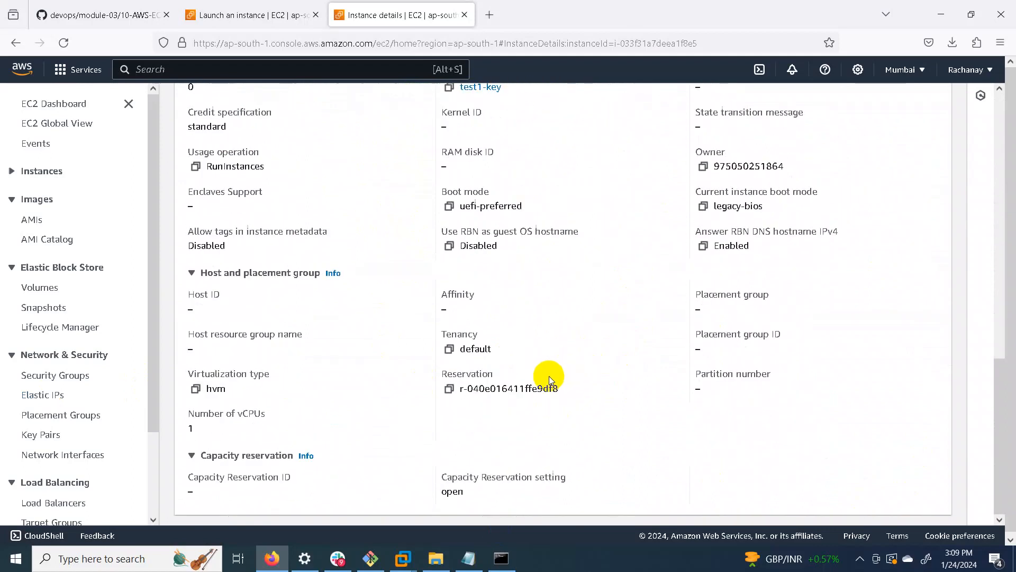
scroll(561, 398, up, 3)
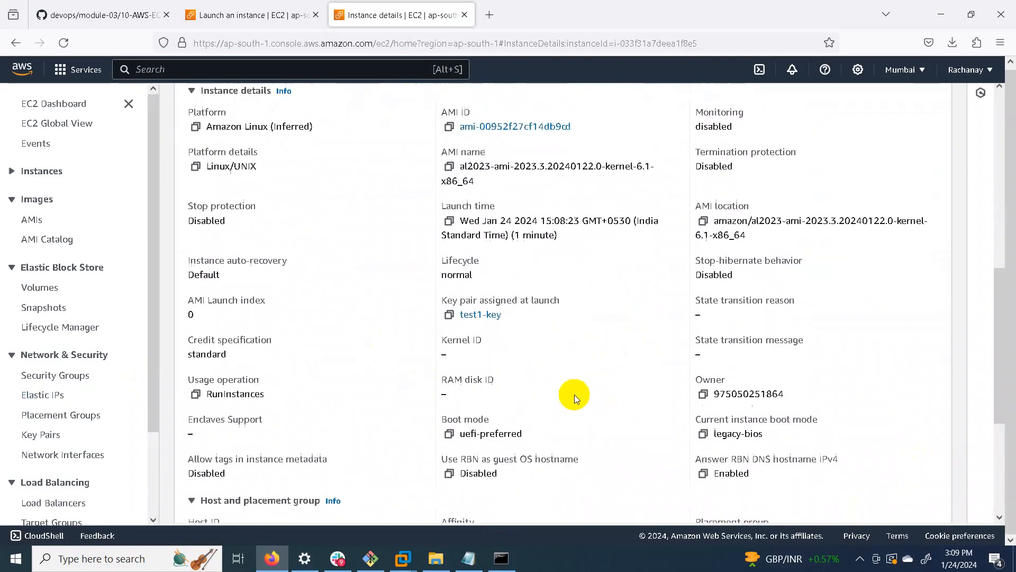
scroll(577, 402, up, 6)
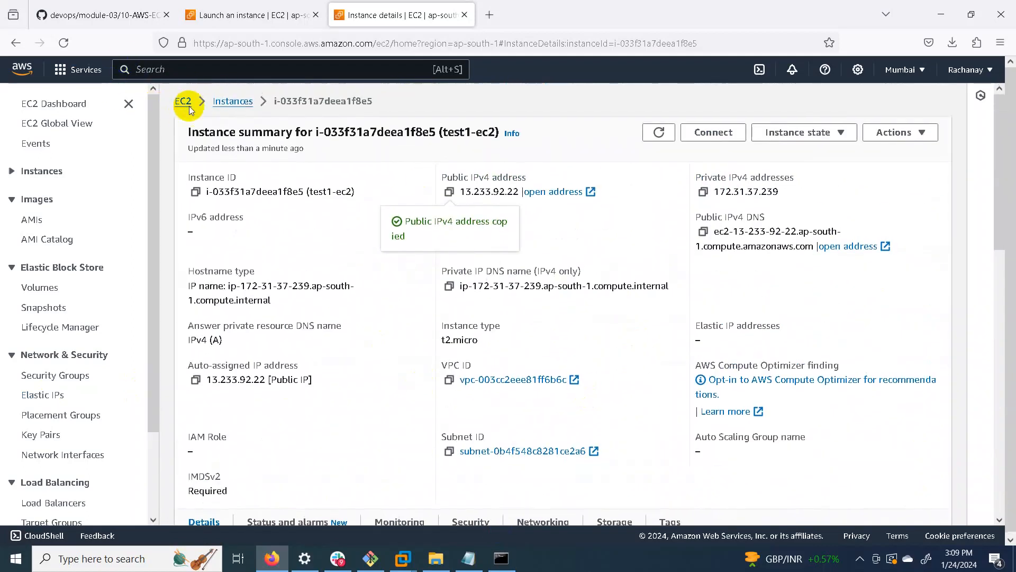
Return to the full instances list and refresh it repeatedly to monitor the test1-ec2 status check
click(228, 100)
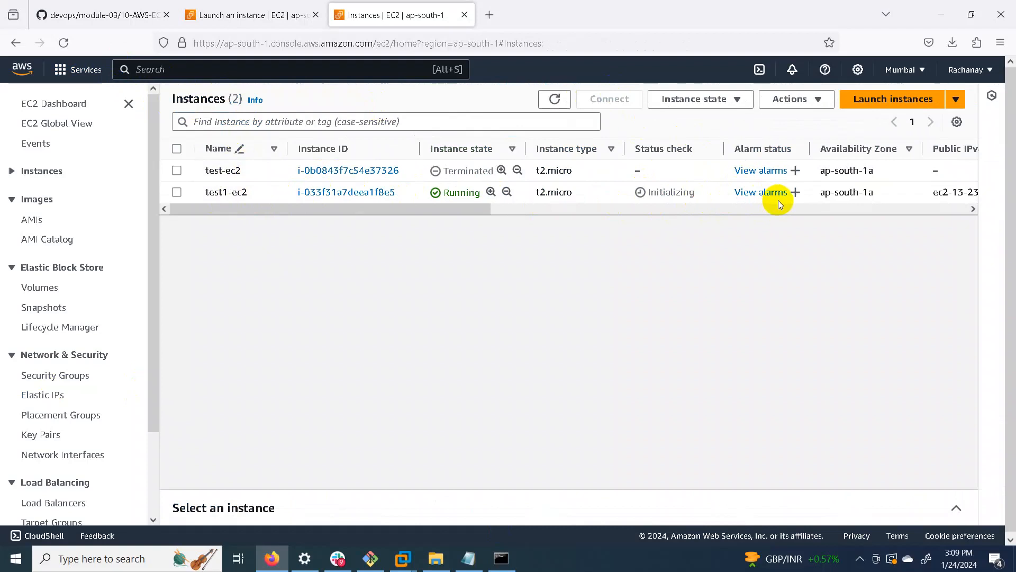
click(554, 99)
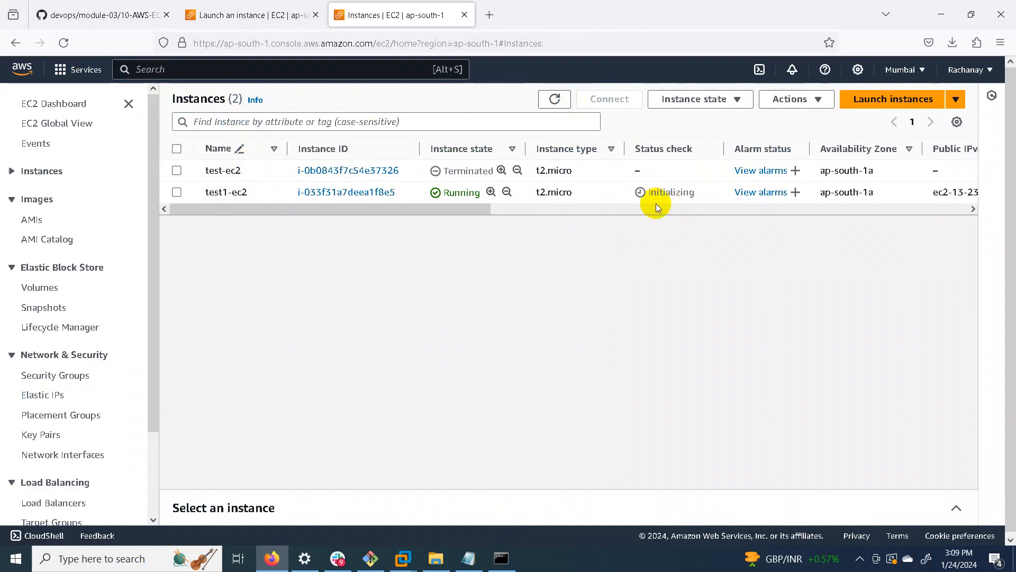
mouse_move(483, 209)
mouse_down()
mouse_move(568, 206)
mouse_move(471, 215)
mouse_up()
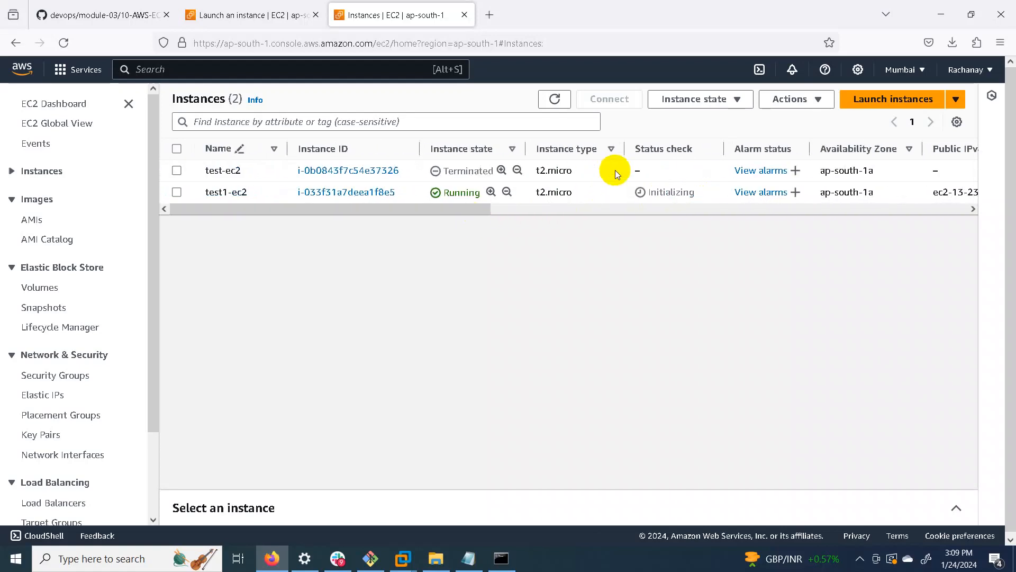
click(556, 102)
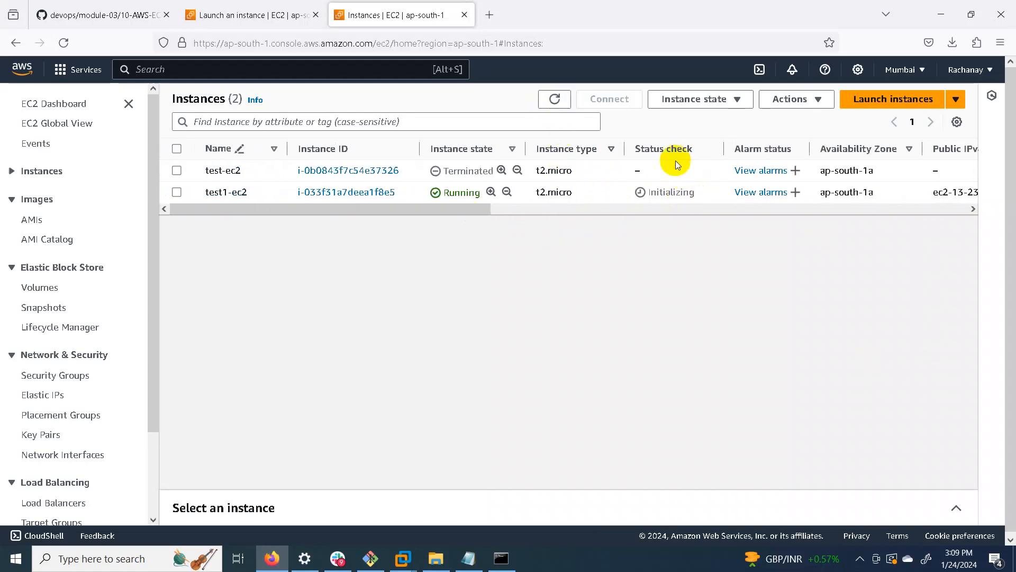
click(554, 99)
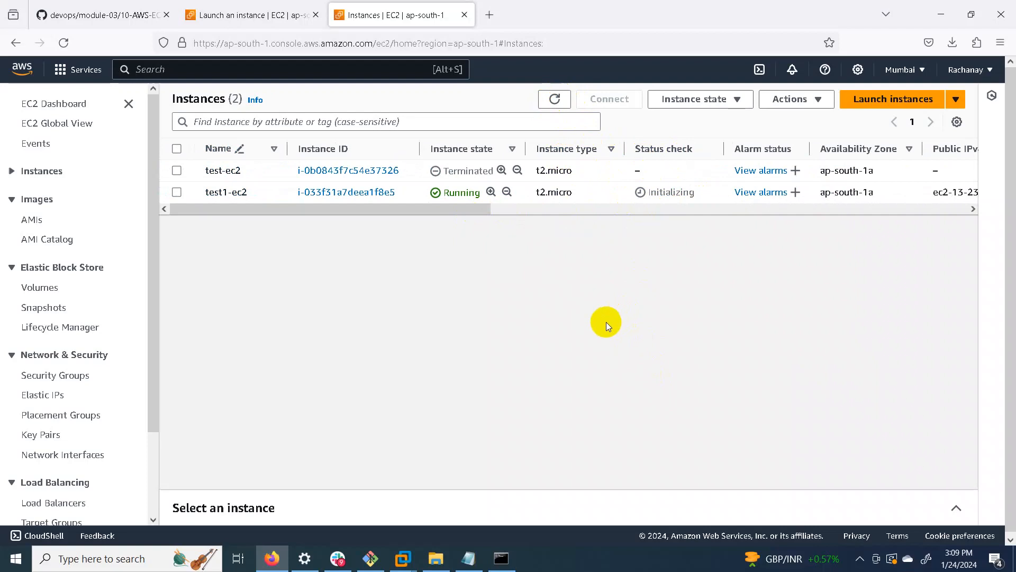
click(560, 99)
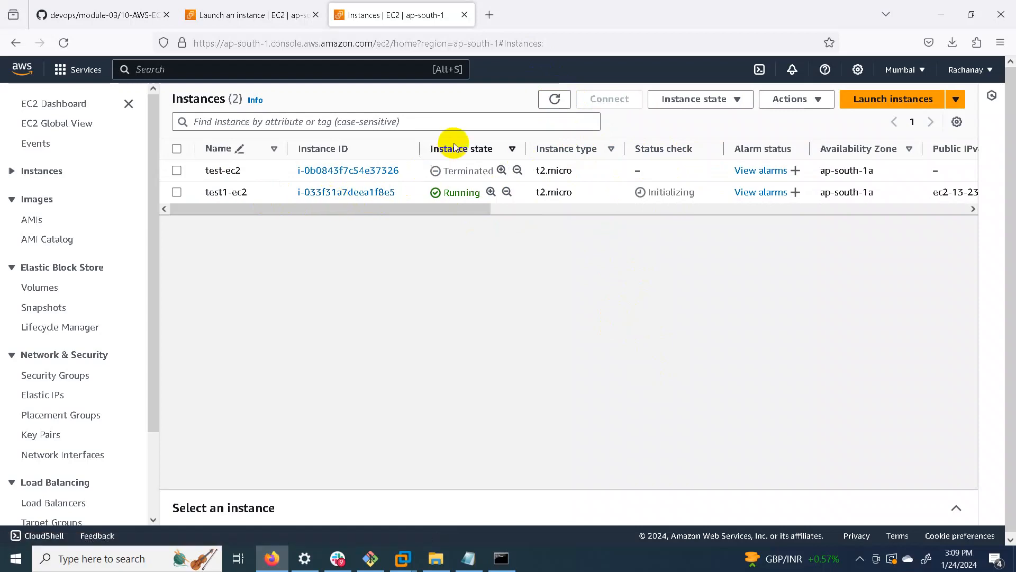
click(554, 104)
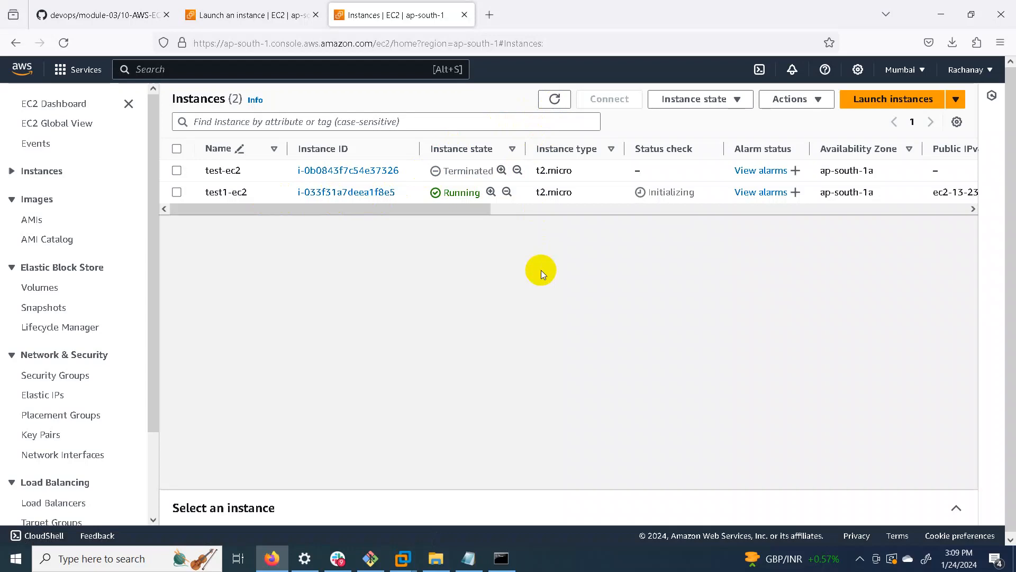
click(557, 100)
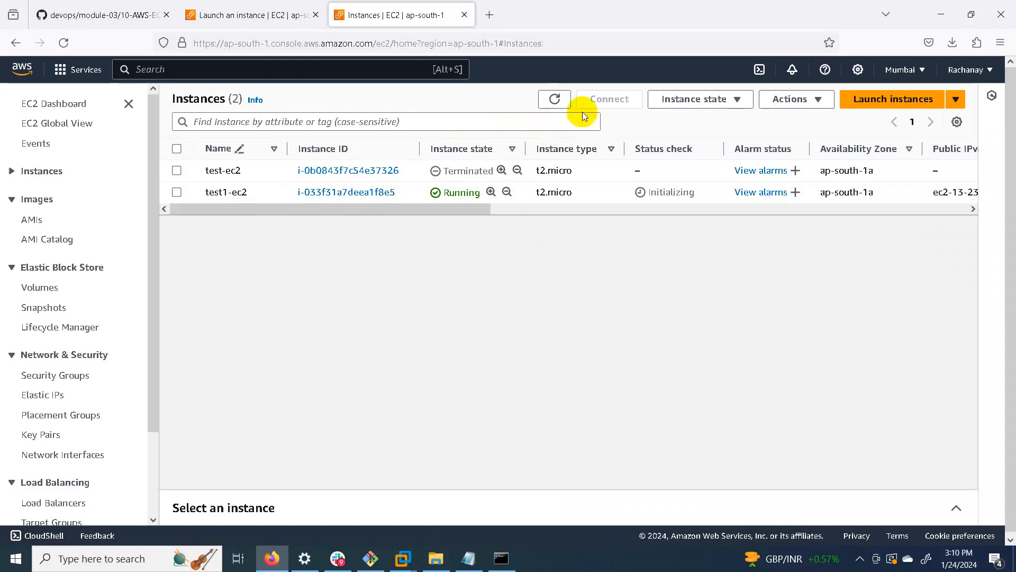
click(554, 99)
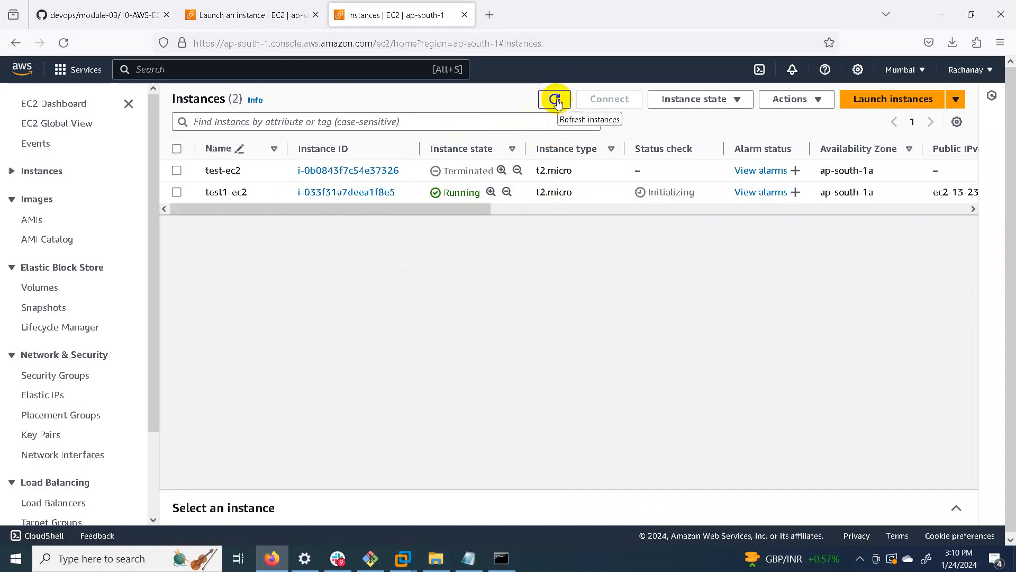
click(556, 100)
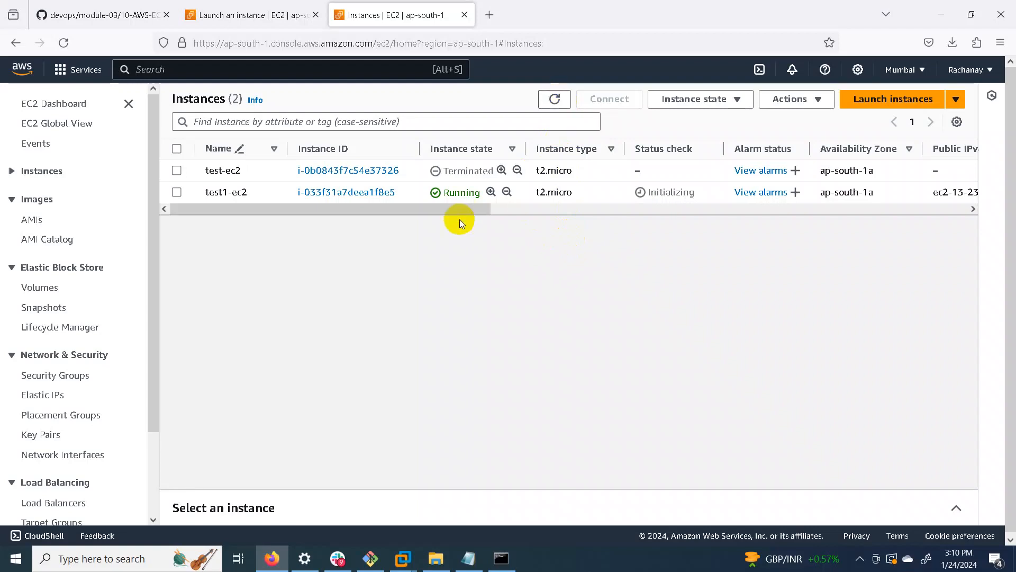
Review the instances' public IP, security group, key name and launch time columns, and refresh the list to recheck the status
drag(455, 210, 802, 210)
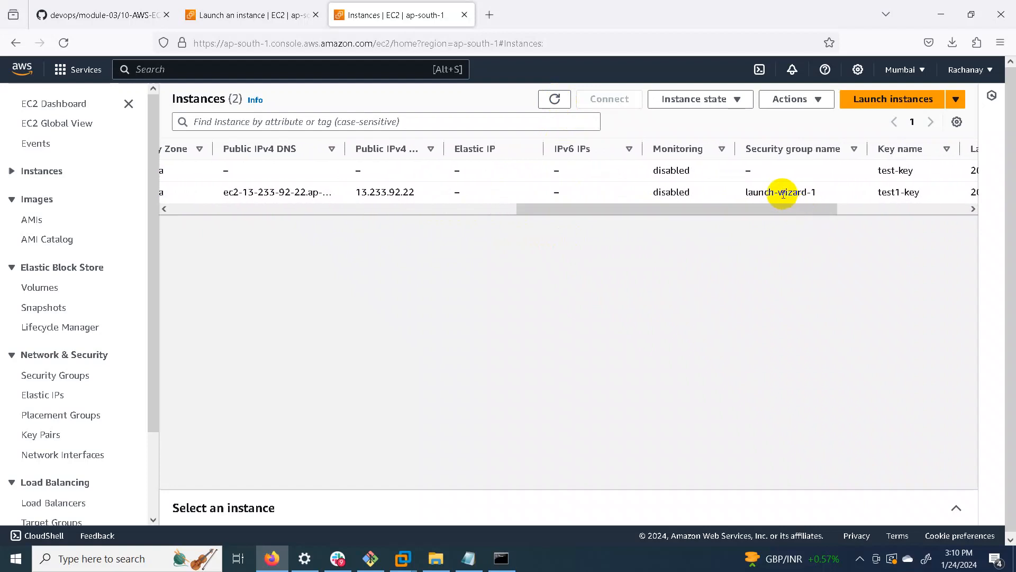
drag(739, 214, 816, 211)
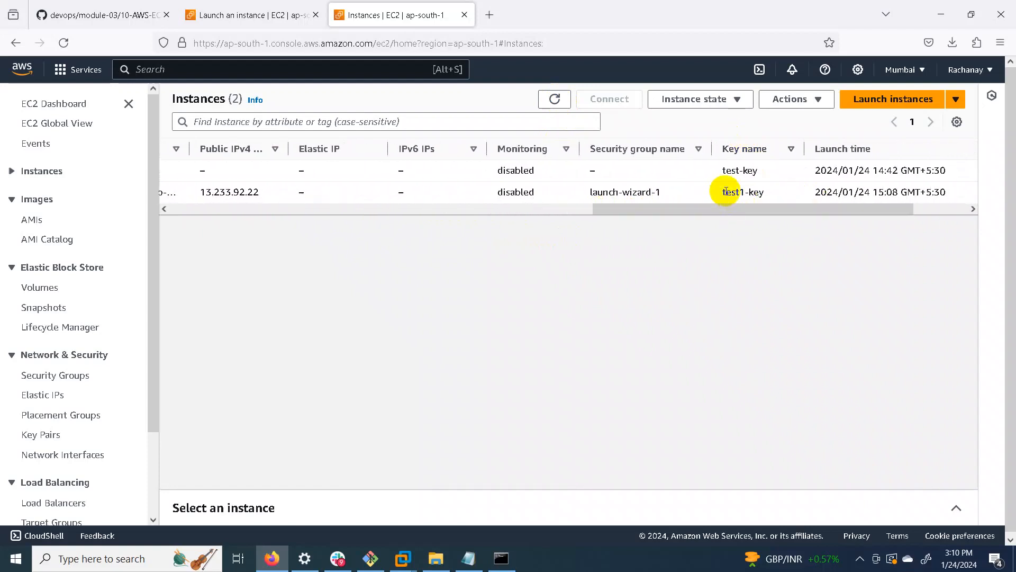
drag(739, 208, 265, 229)
click(555, 99)
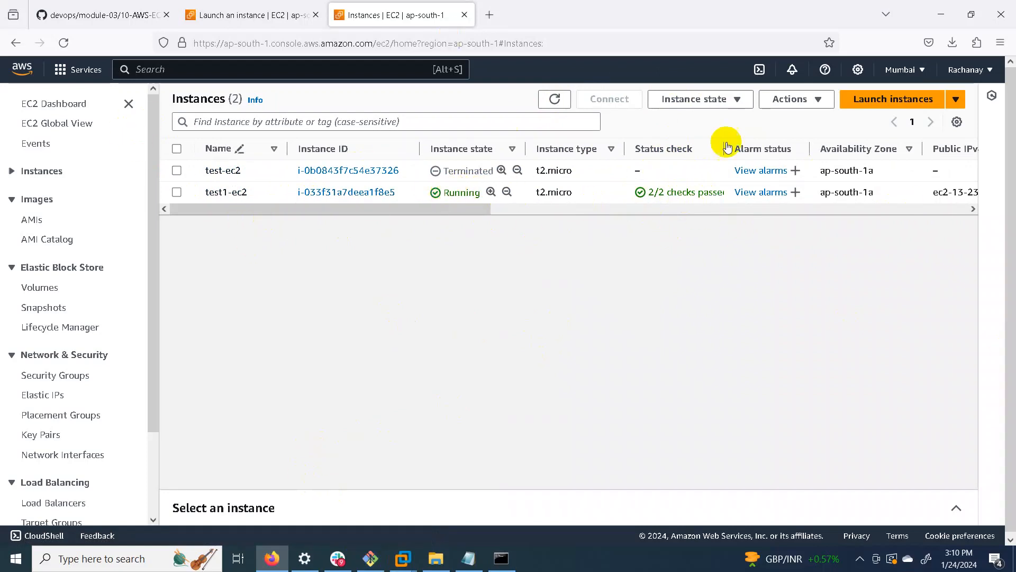
Switch to the Command Prompt at the Downloads folder and reposition its window over the instances list
click(499, 561)
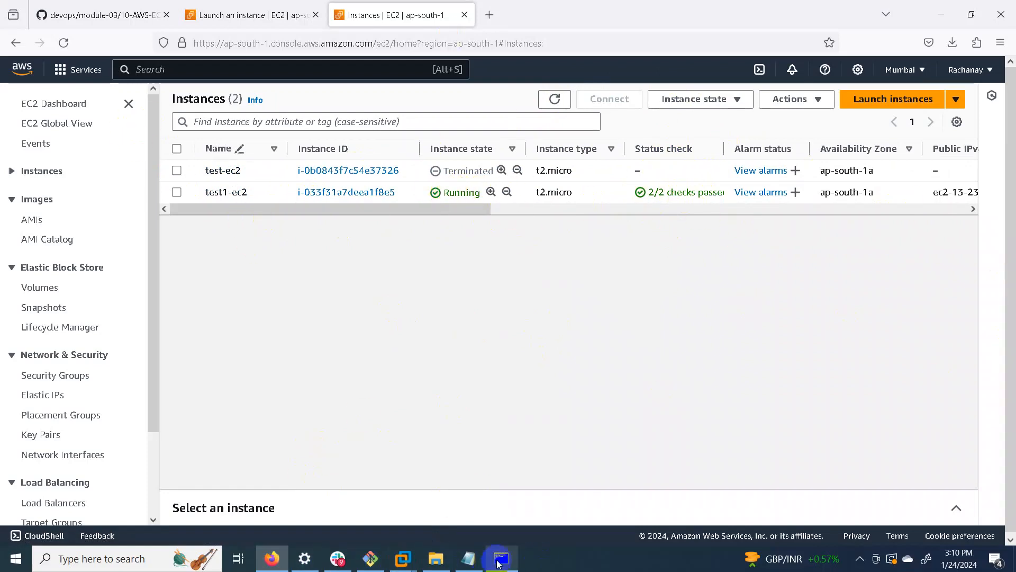
click(511, 558)
click(501, 559)
click(316, 157)
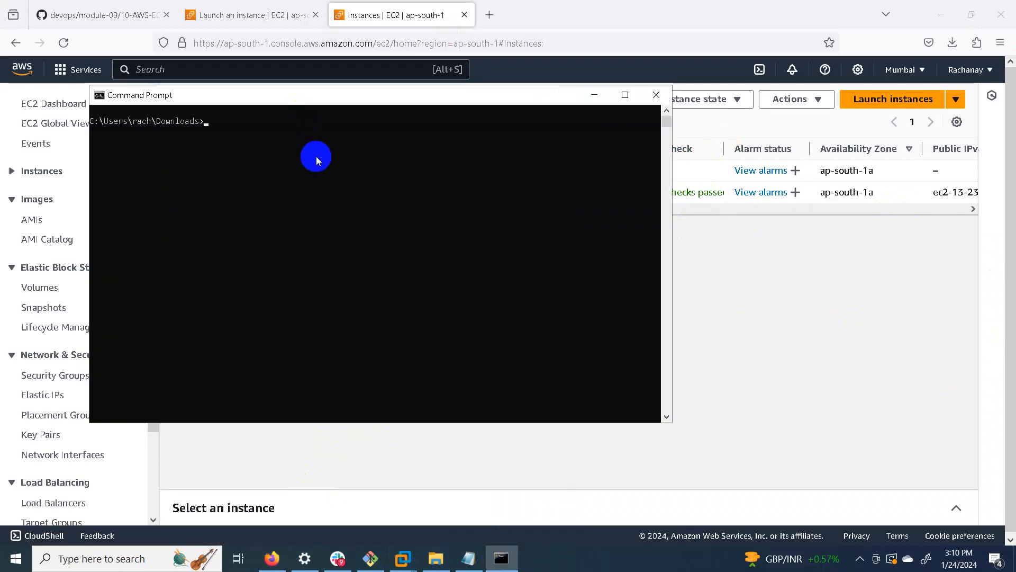
drag(309, 98, 406, 155)
click(406, 259)
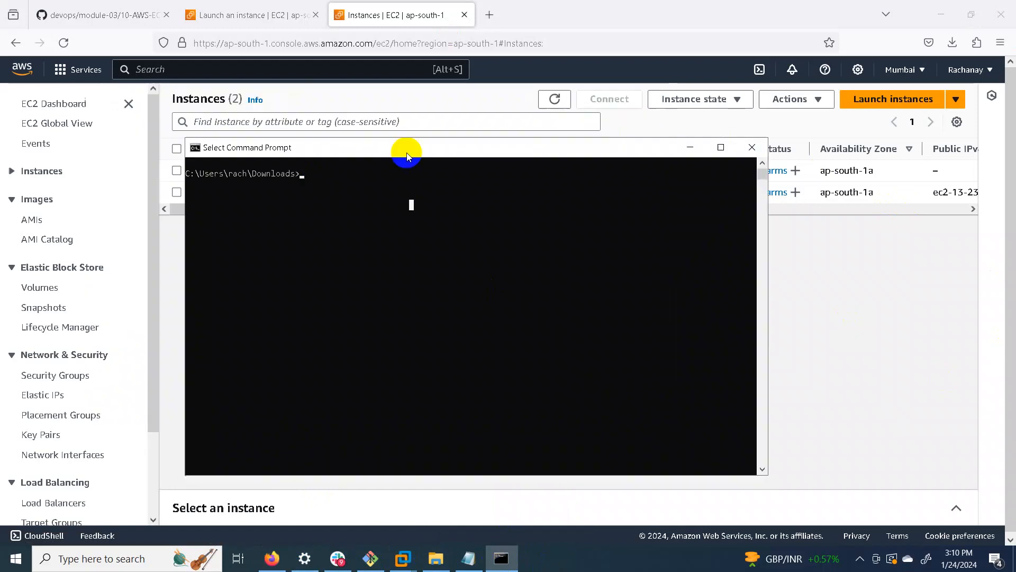
click(319, 175)
click(482, 284)
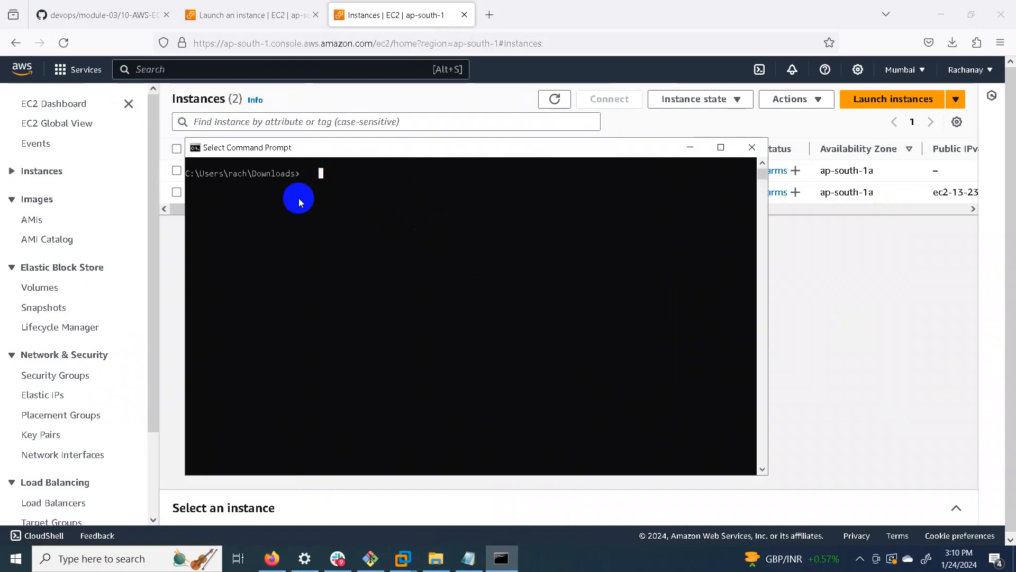
click(430, 174)
text(ssh )
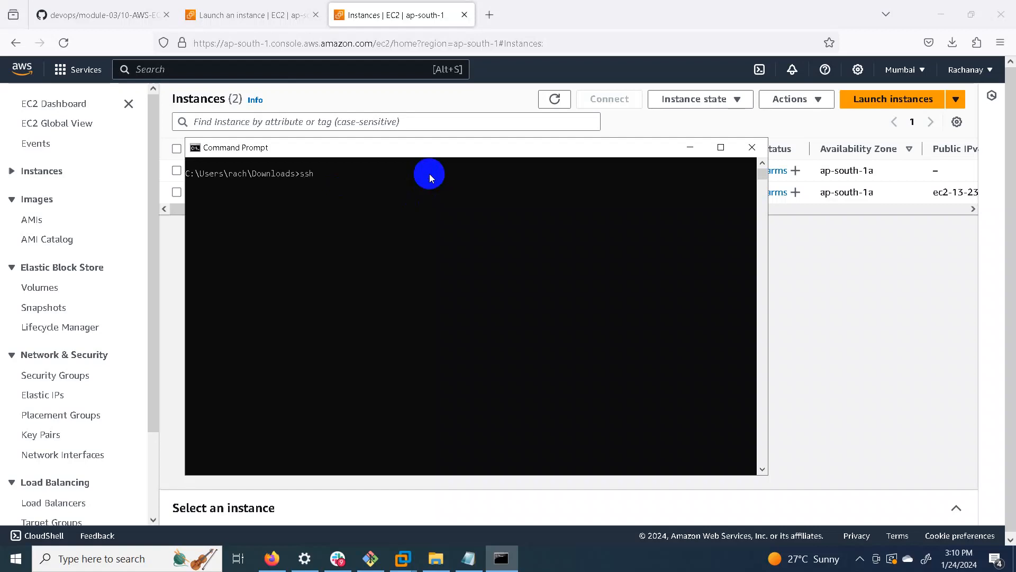
text(-i test1)
key(Tab)
text(user)
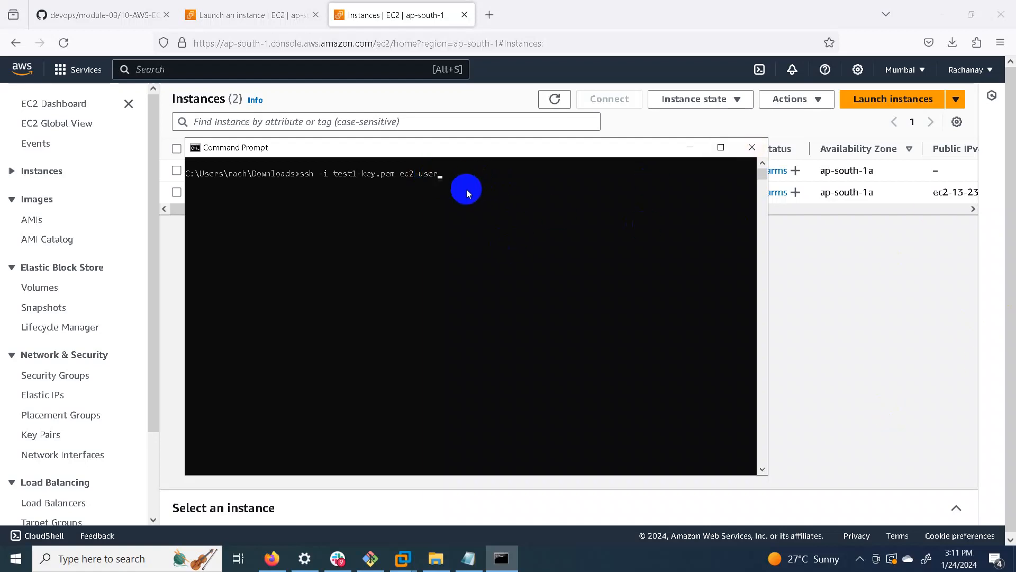
text(@13.233.92.22)
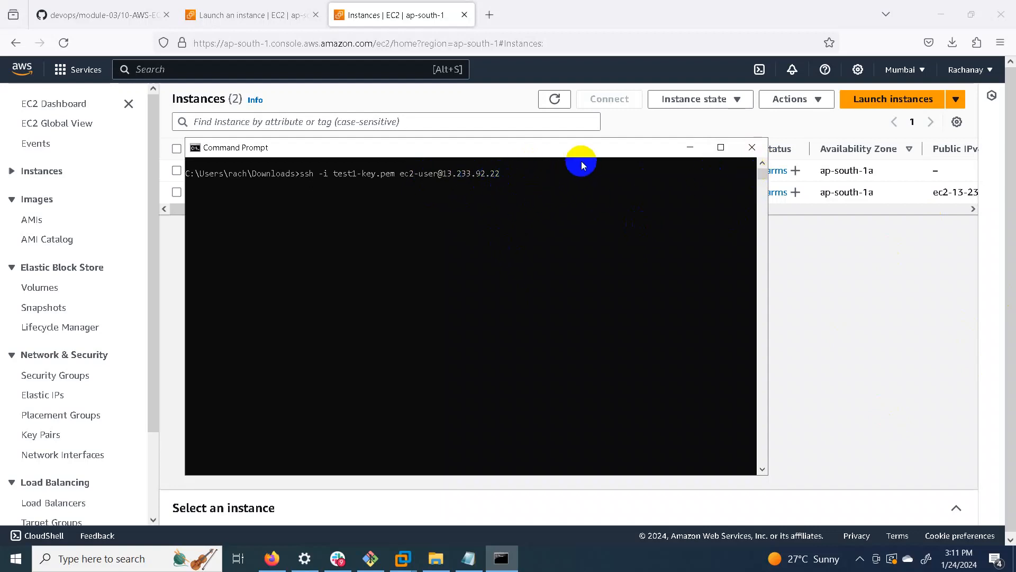
key(Return)
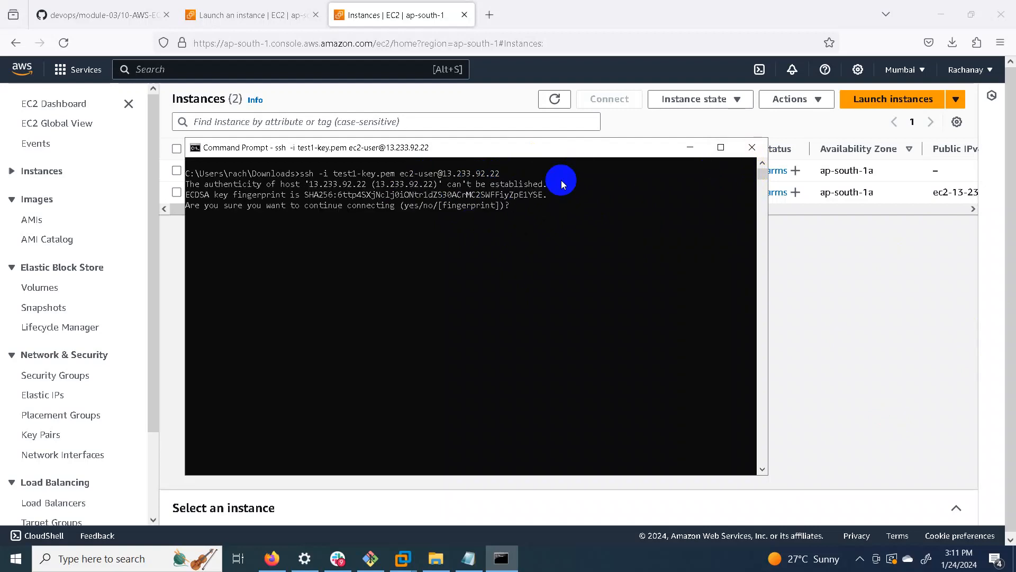
text(yes)
key(Return)
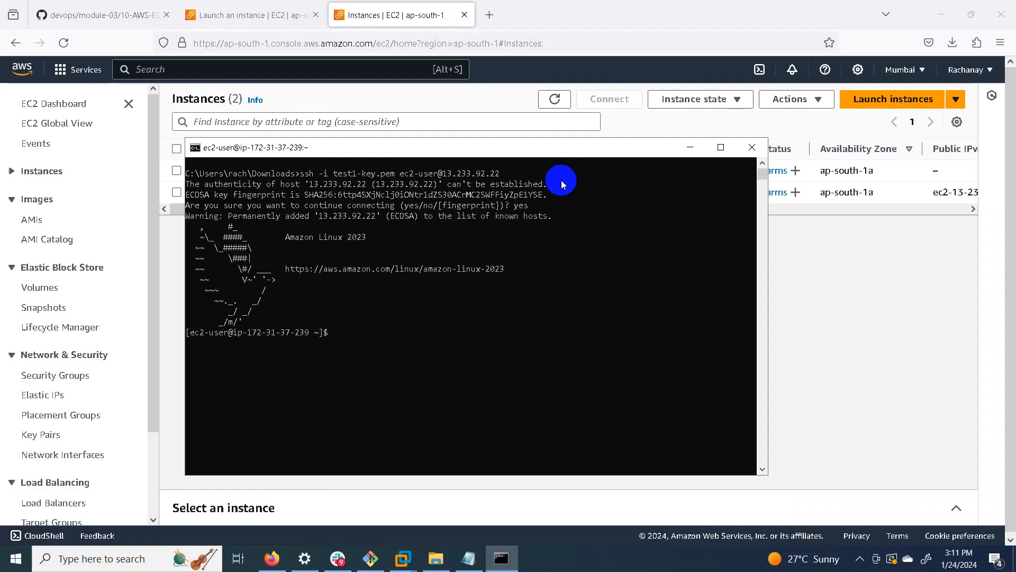
Compare the host name in the SSH prompt with the private IPv4 address in the test1-ec2 instance details
drag(193, 342, 284, 334)
click(286, 334)
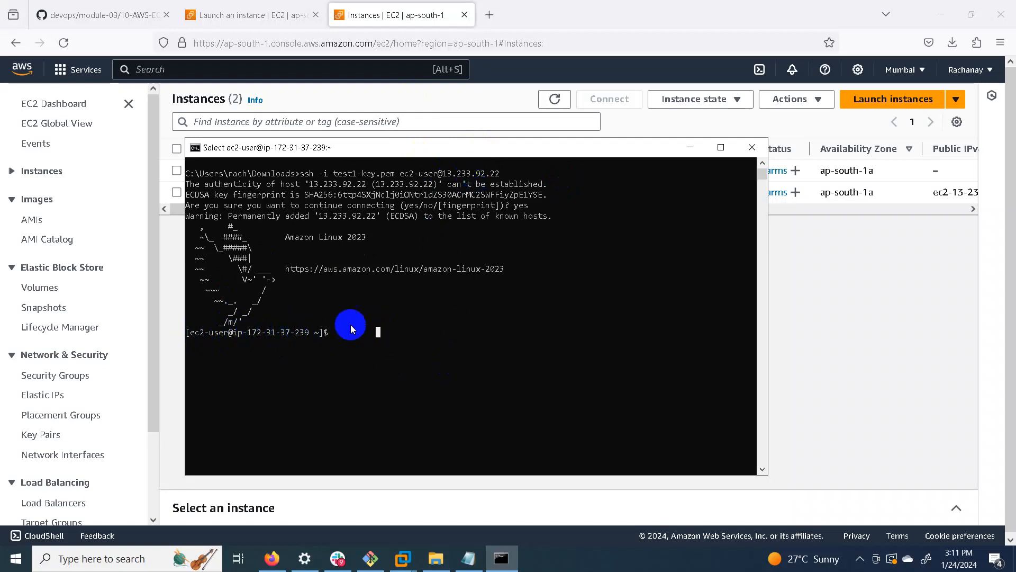
drag(626, 149, 591, 263)
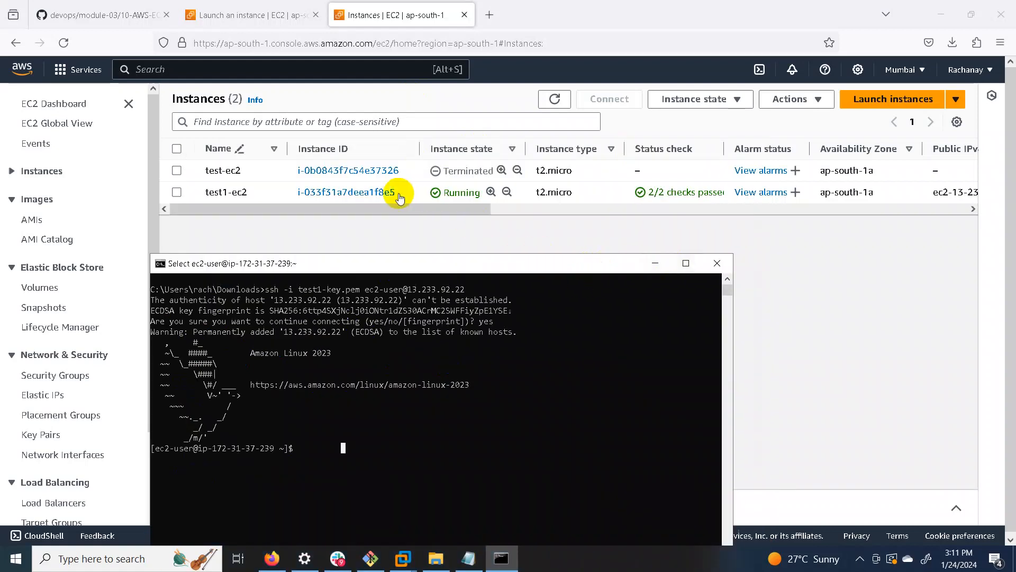
click(359, 194)
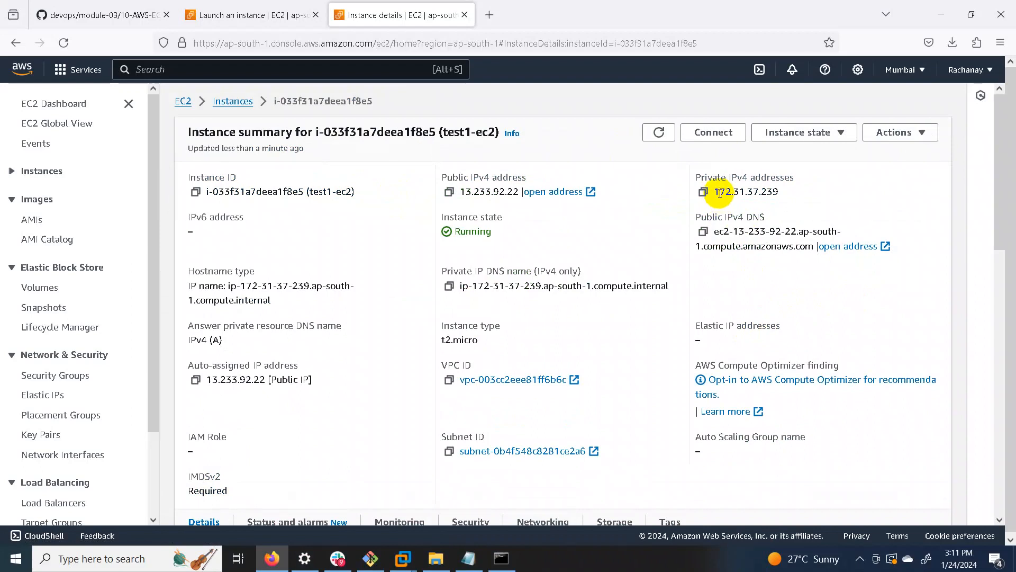
Highlight the private IPv4 address in the test1-ec2 details, then switch to the Command Prompt and reposition its window higher over the page
drag(716, 191, 779, 192)
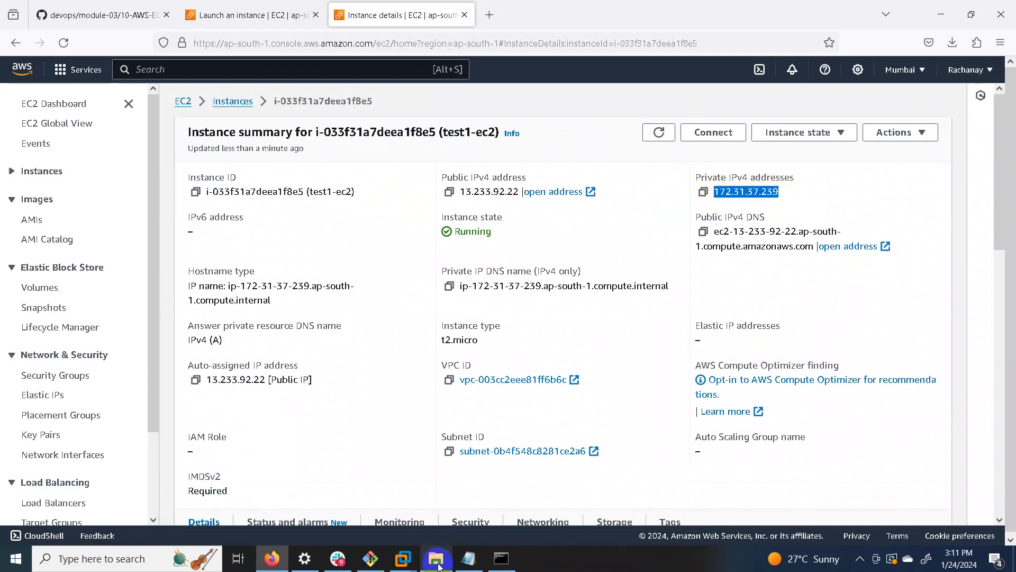
click(501, 559)
click(561, 268)
drag(560, 268, 602, 74)
click(385, 257)
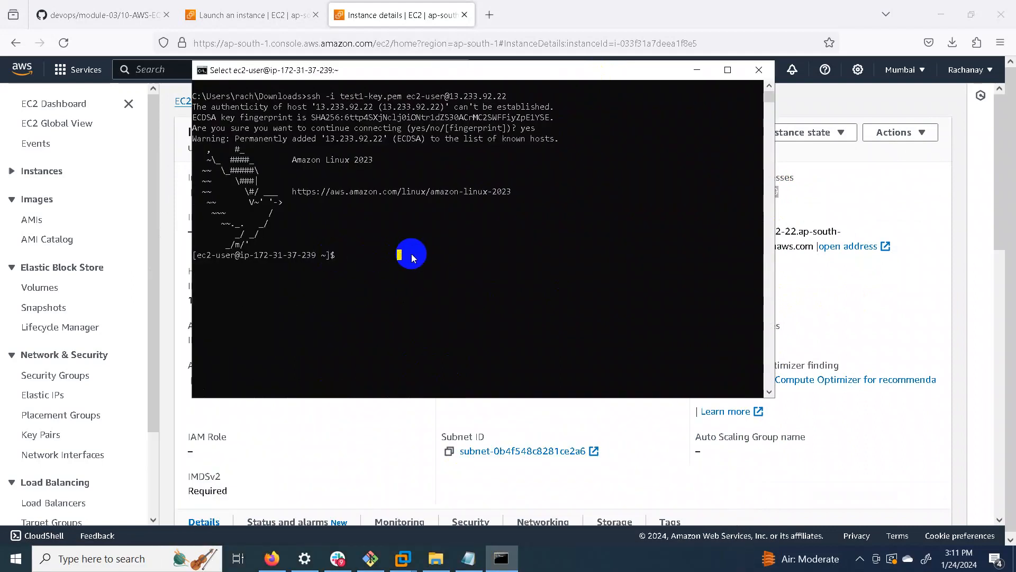
Run whoami in the SSH session and highlight the returned user name to check which account is logged in
text(who)
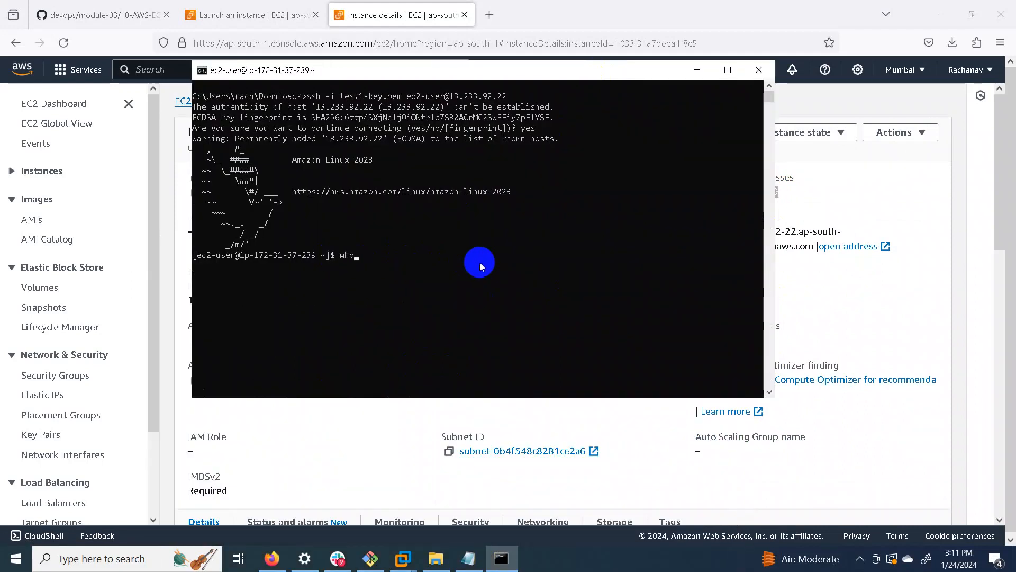
text(ami)
key(Return)
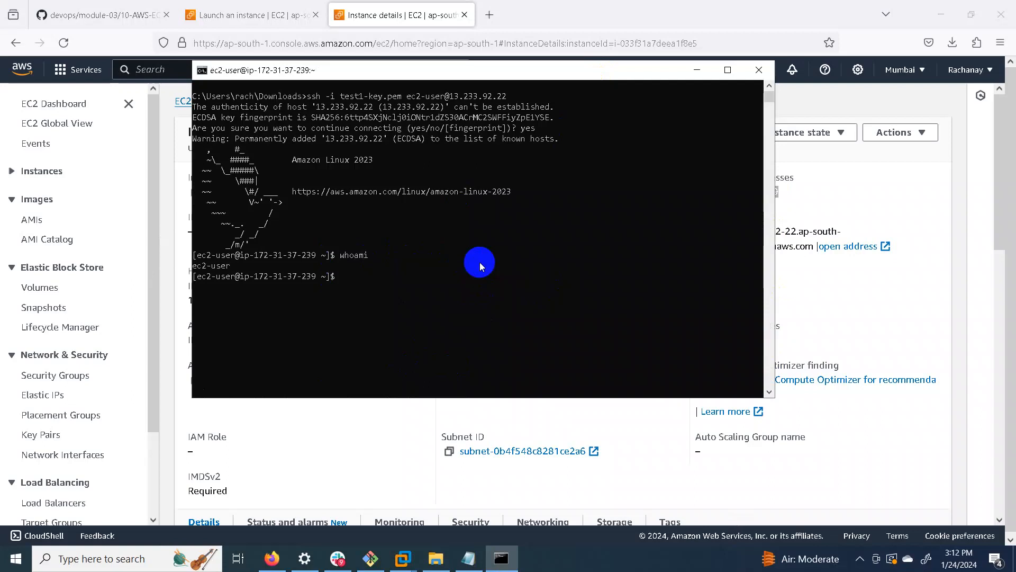
drag(233, 266, 192, 264)
drag(327, 272, 332, 272)
click(366, 329)
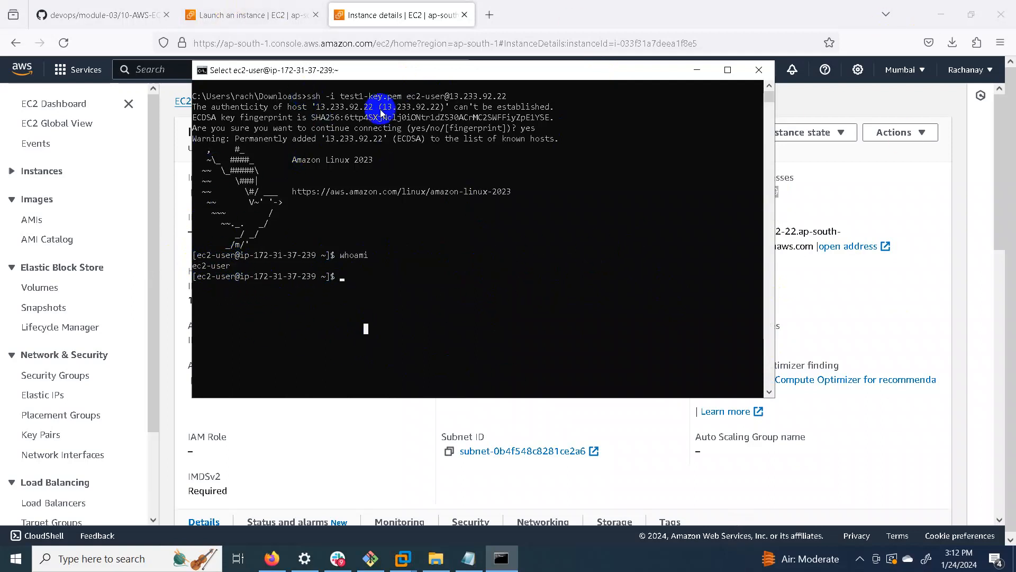
Clear the text selection in the terminal and end the SSH session on the instance with exit
click(523, 337)
key(Escape)
text(exit)
key(Return)
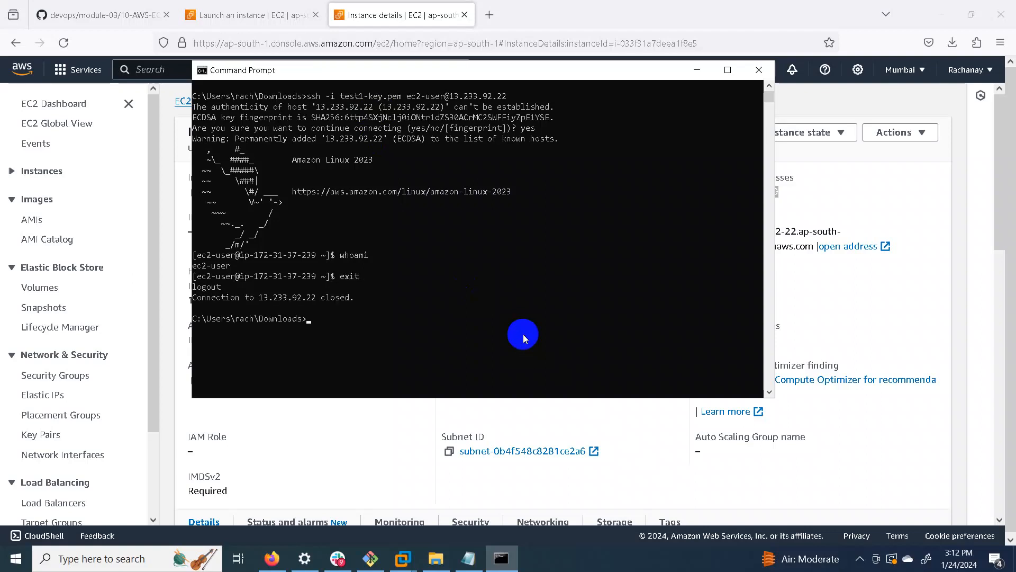